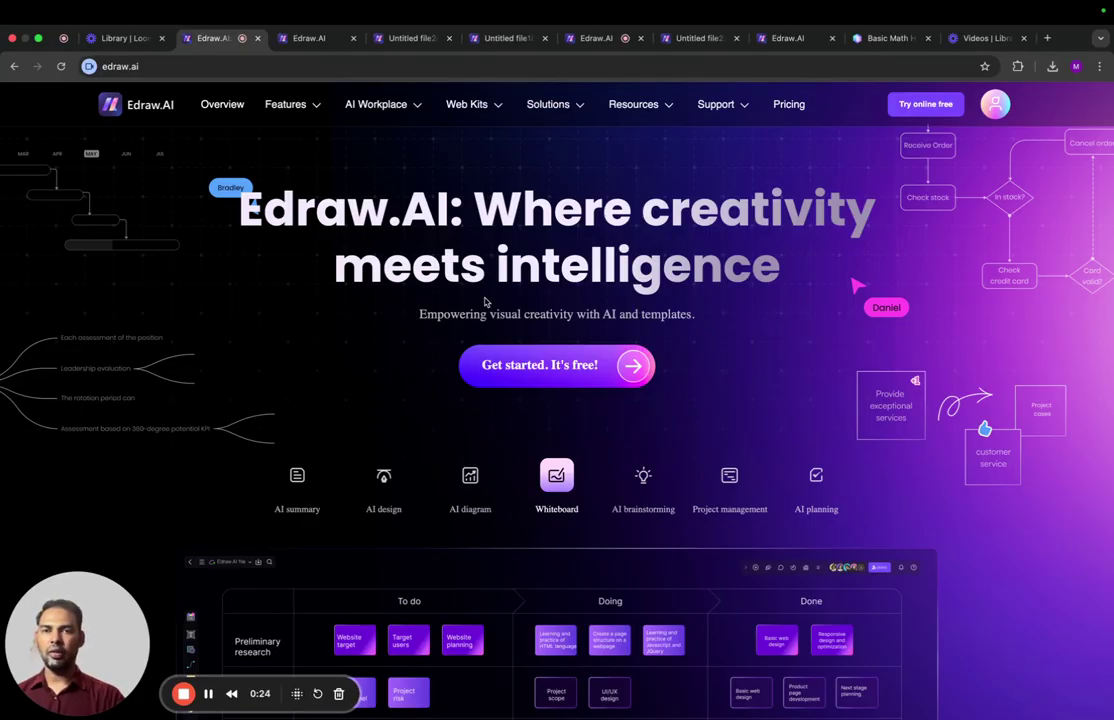
Scroll through the ToKillAMockingbird mind map's Summary, Characters, Themes and Conflicts branches
left_click(314, 40)
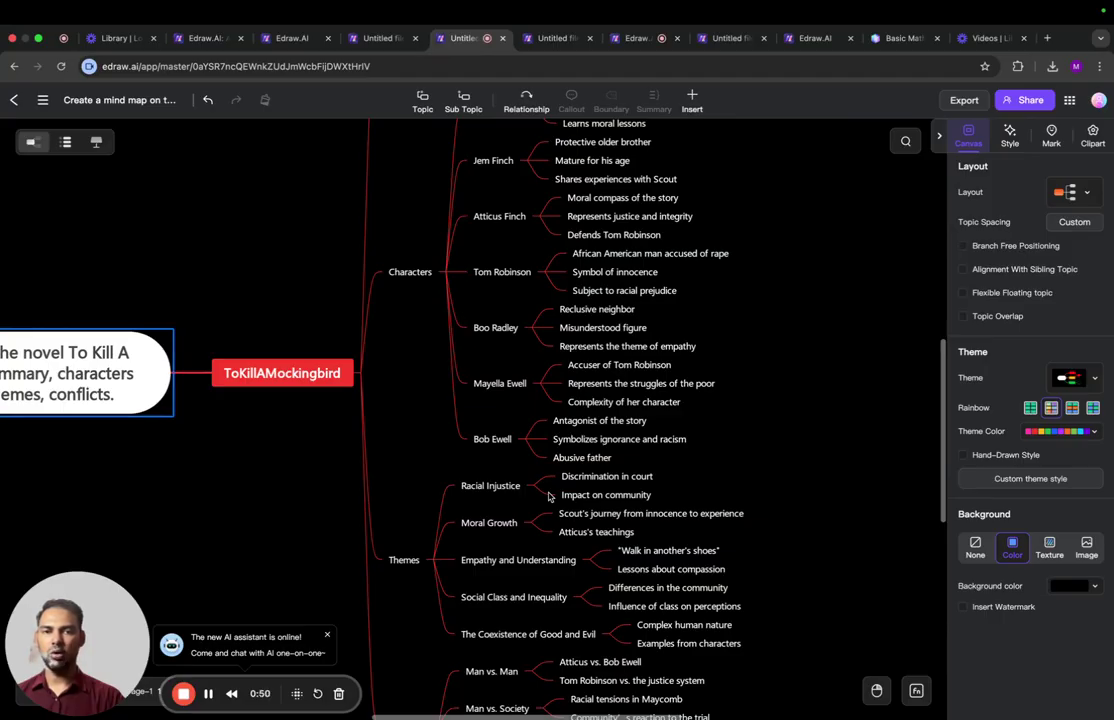
scroll(548, 496, "up", 5)
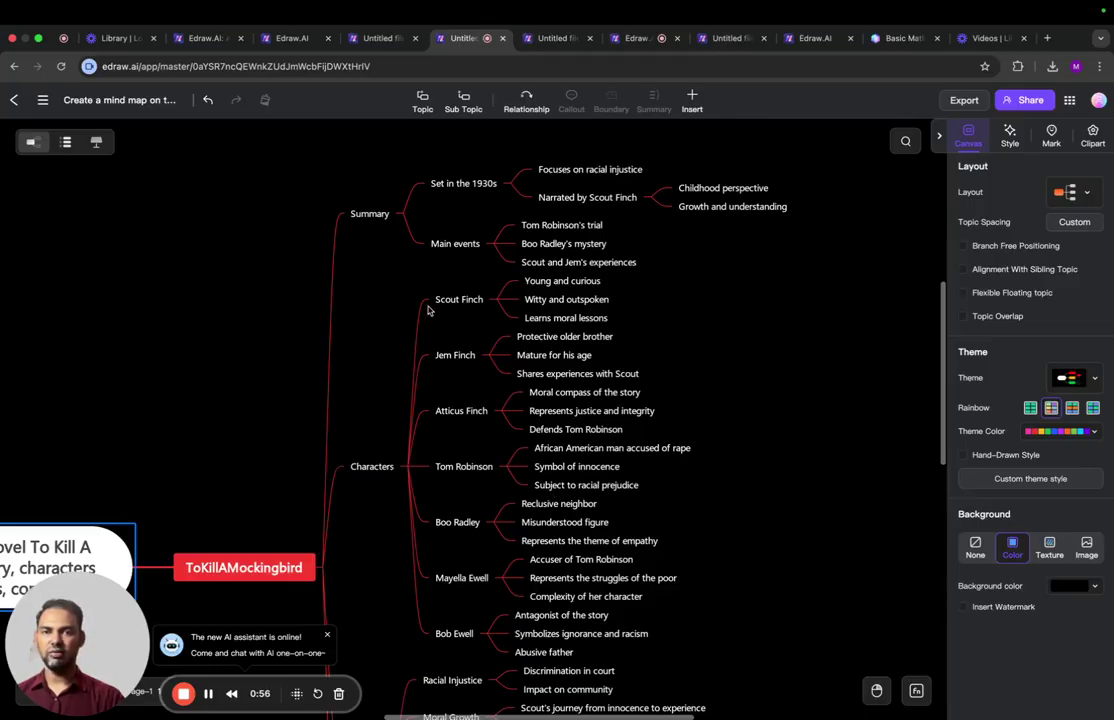
scroll(435, 295, "down", 3)
scroll(445, 275, "down", 1)
scroll(460, 250, "up", 3)
scroll(475, 225, "up", 1)
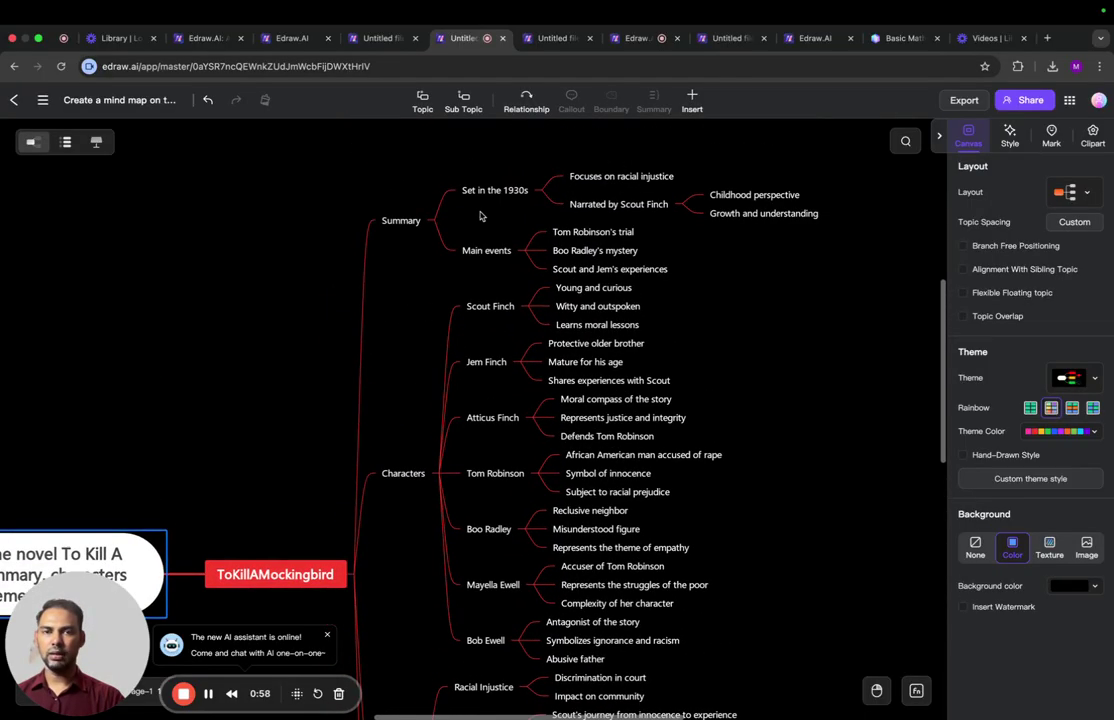
scroll(420, 305, "down", 4)
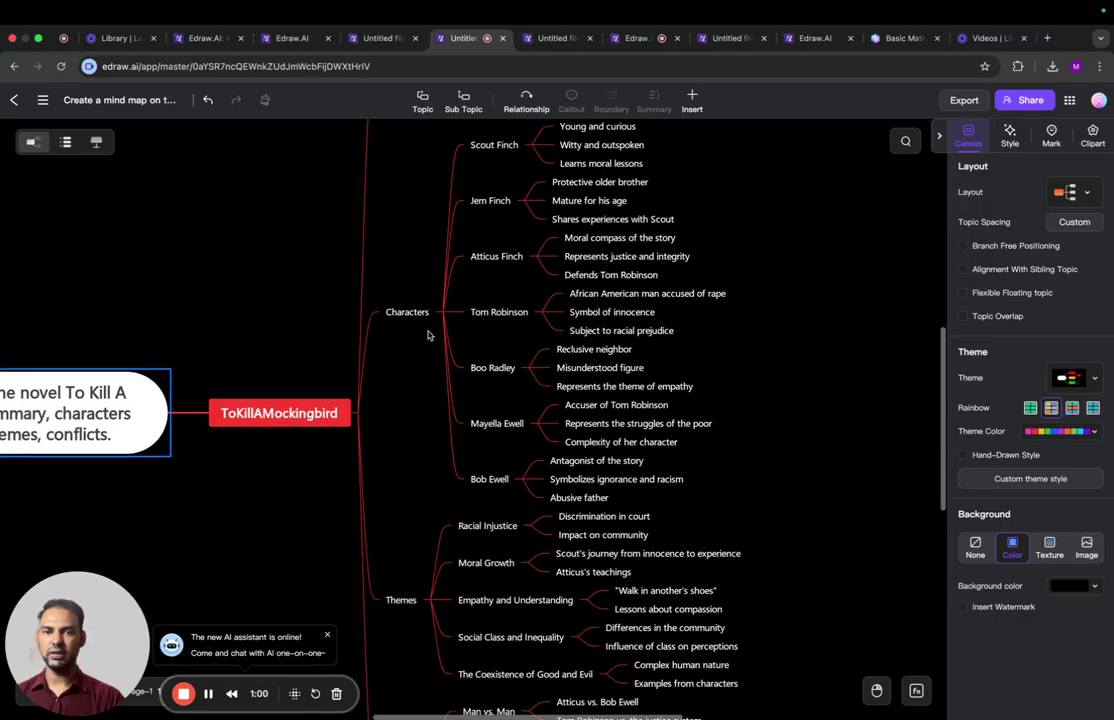
scroll(428, 334, "down", 3)
scroll(408, 460, "down", 3)
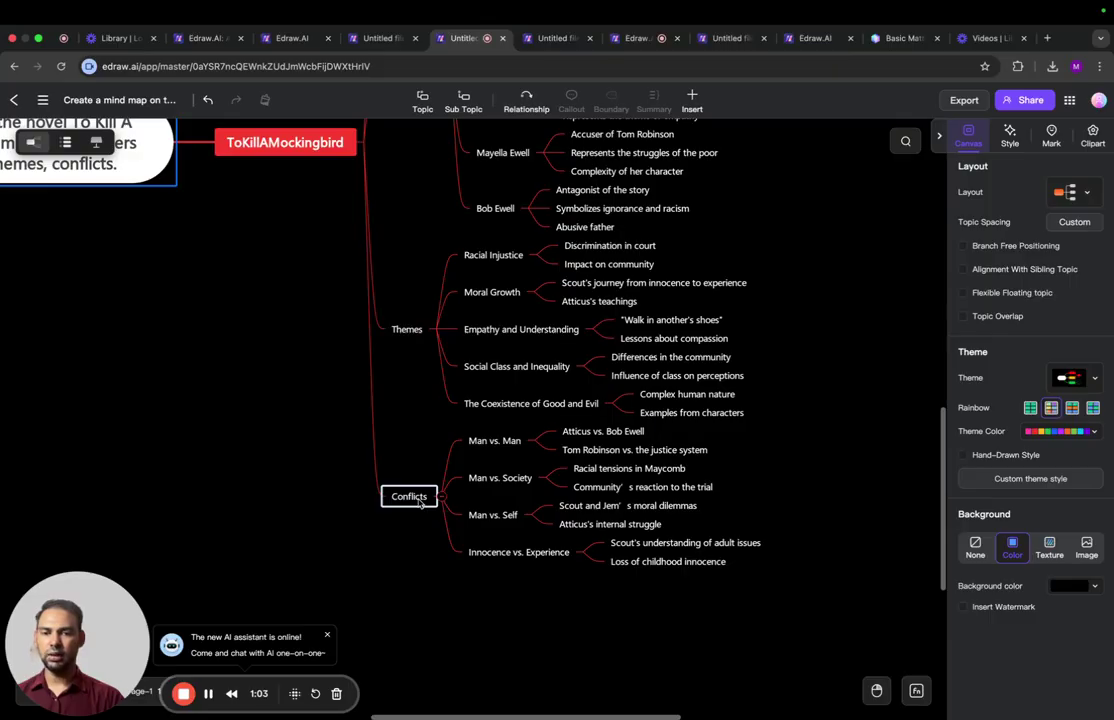
Open the Business Plan to Grow & Scale flowchart and scroll through it
left_click(305, 42)
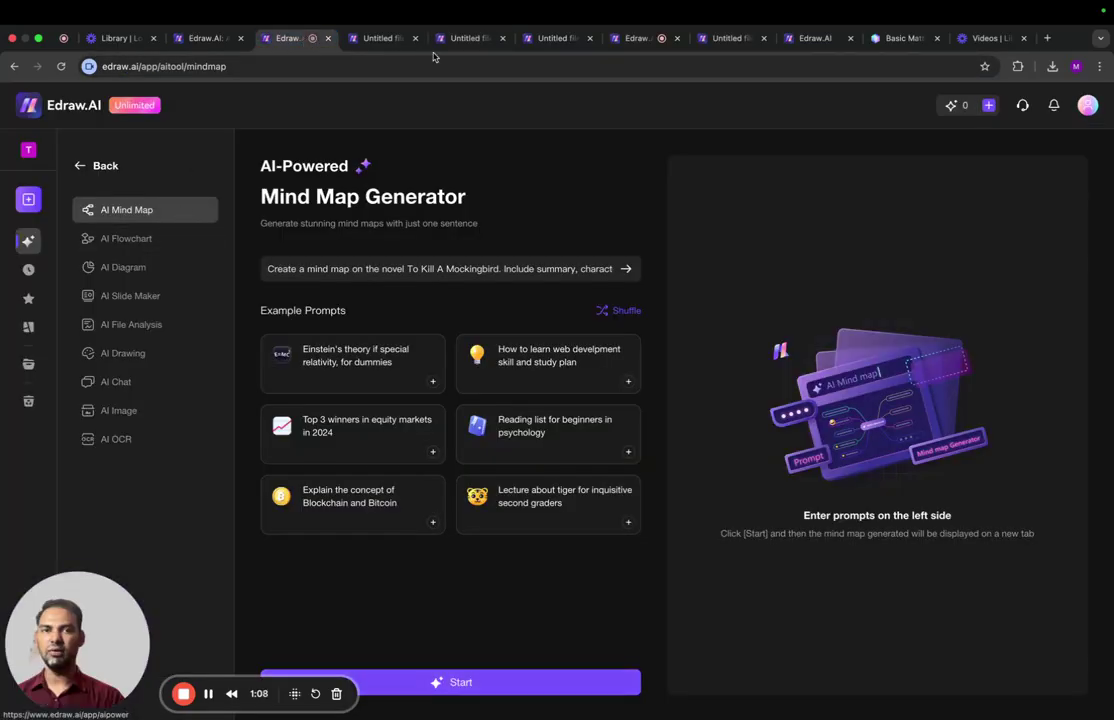
left_click(485, 40)
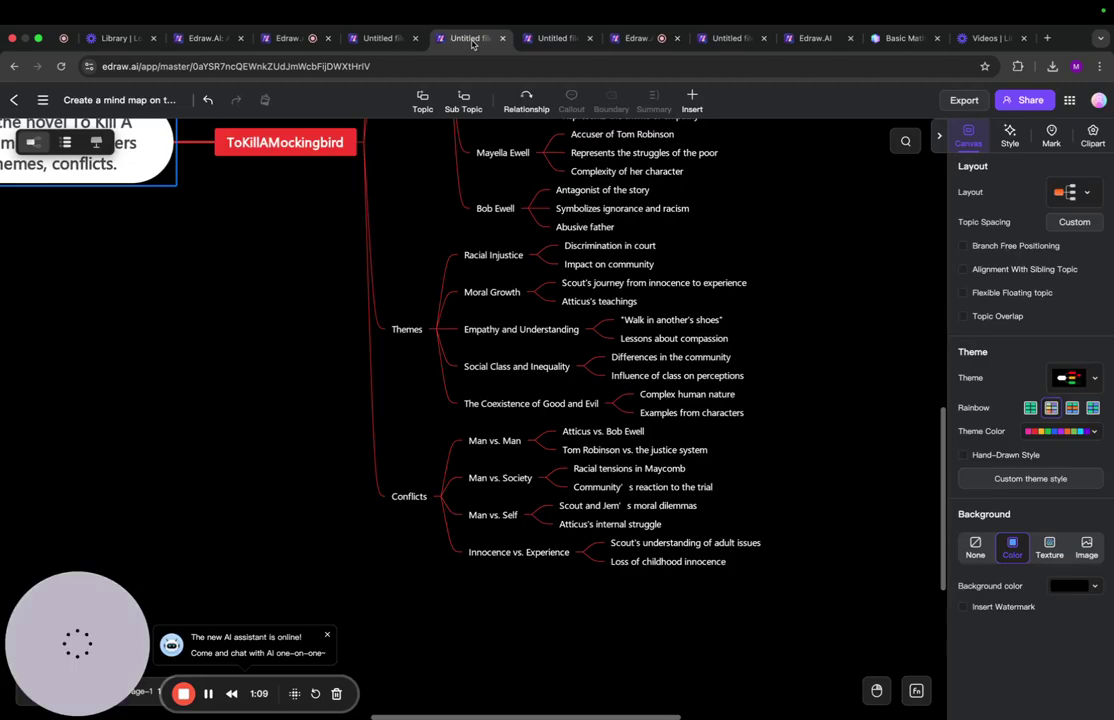
left_click(540, 42)
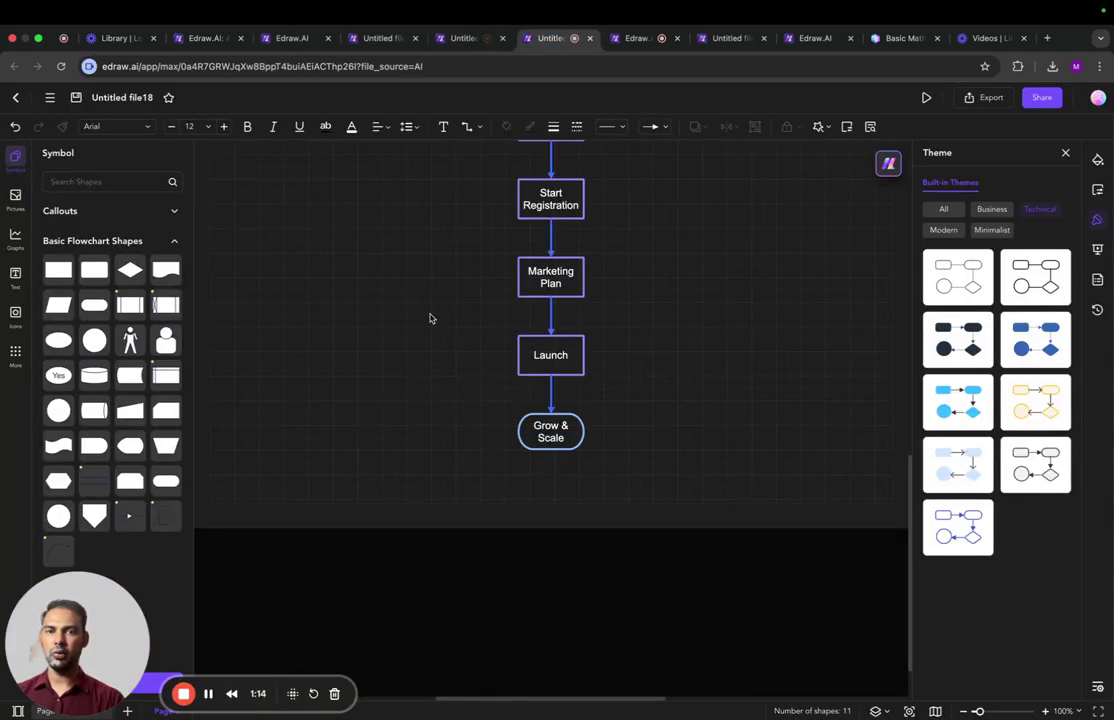
scroll(430, 318, "up", 1)
scroll(430, 320, "up", 1)
scroll(430, 322, "up", 3)
scroll(430, 324, "up", 1)
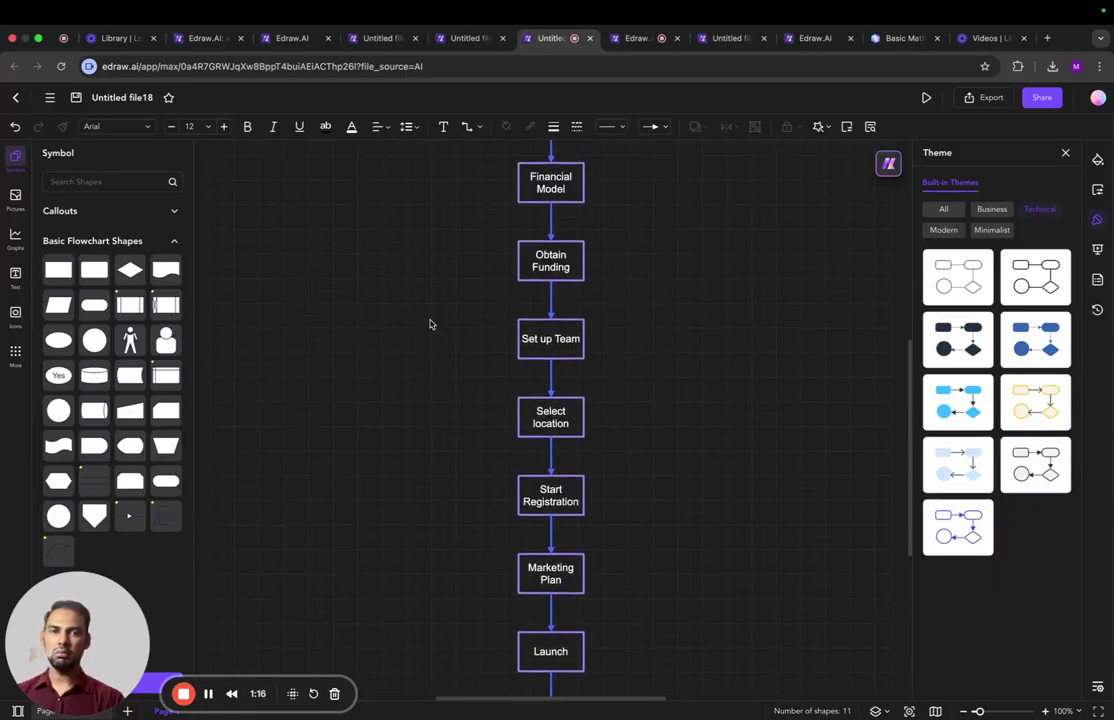
scroll(430, 324, "up", 3)
scroll(430, 324, "up", 2)
scroll(430, 324, "up", 4)
scroll(430, 324, "down", 8)
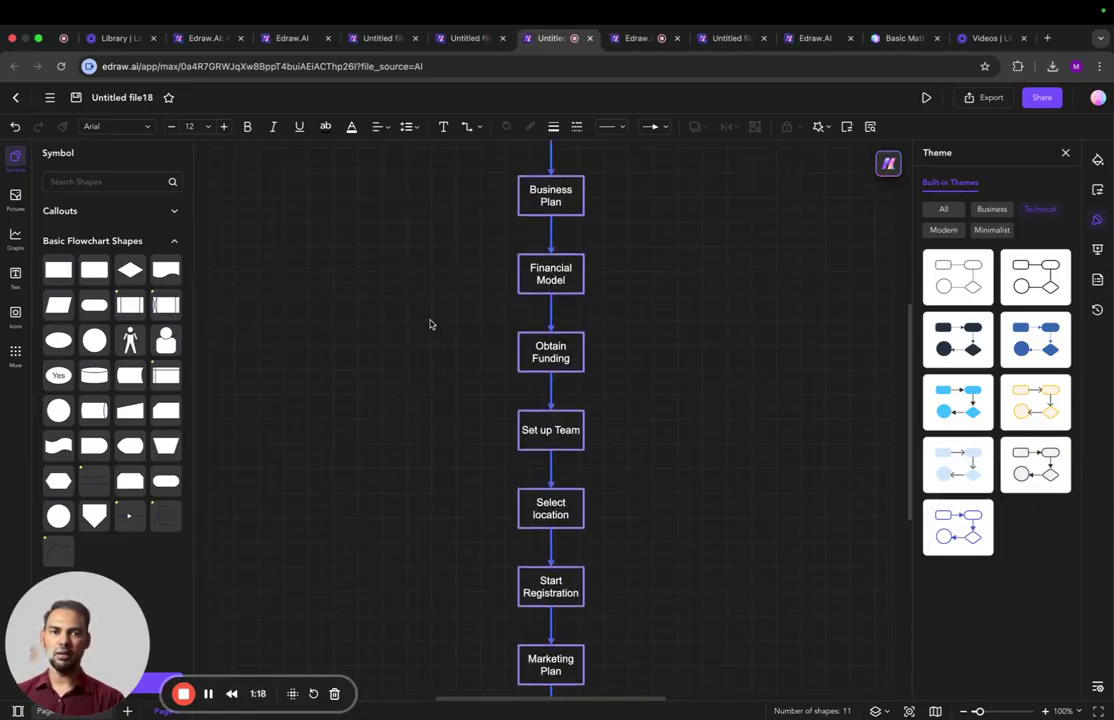
scroll(430, 324, "down", 1)
Browse the flowchart's Business, Technical and Modern built-in theme sets
left_click(634, 39)
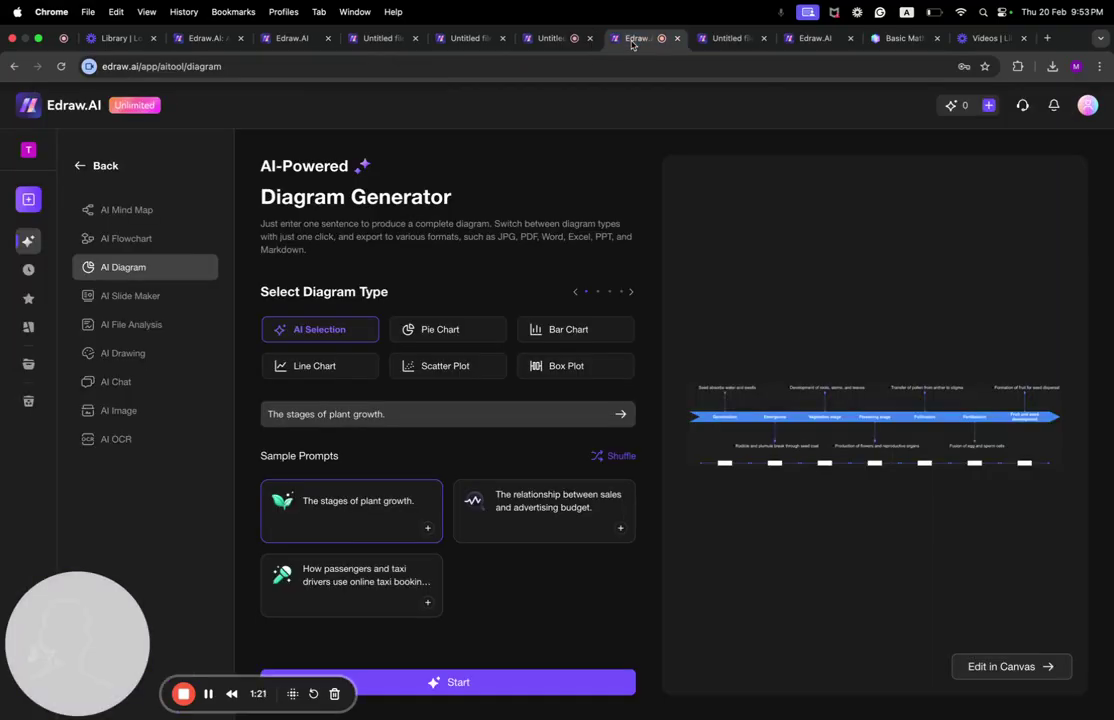
left_click(553, 40)
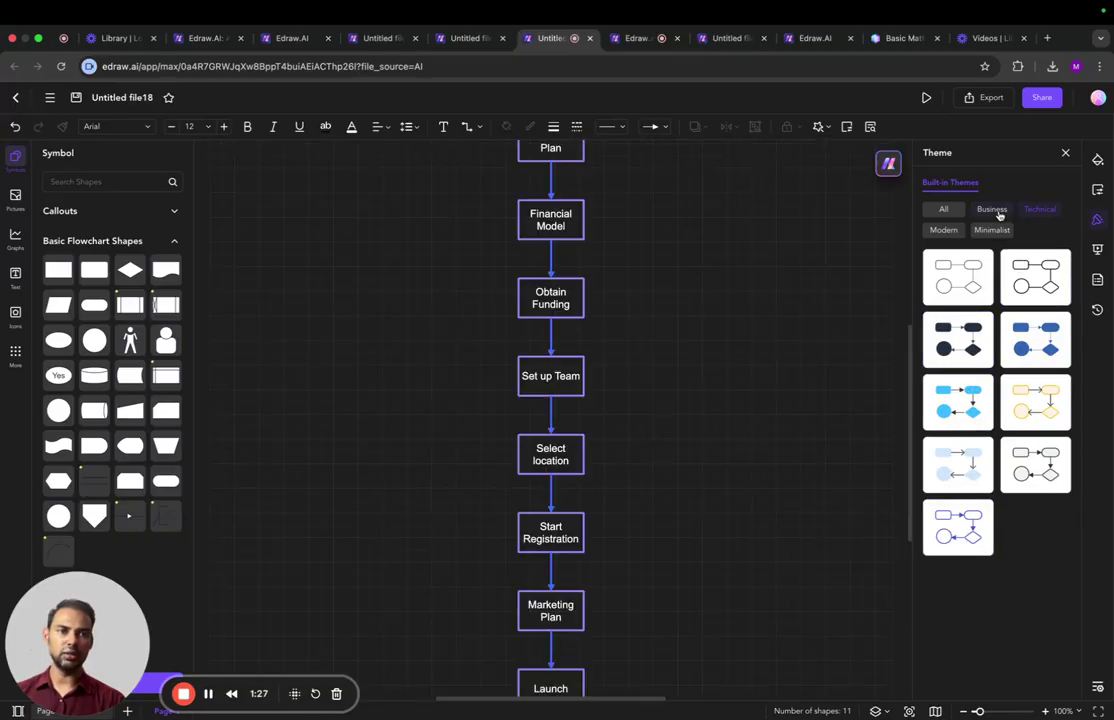
left_click(995, 210)
left_click(1039, 212)
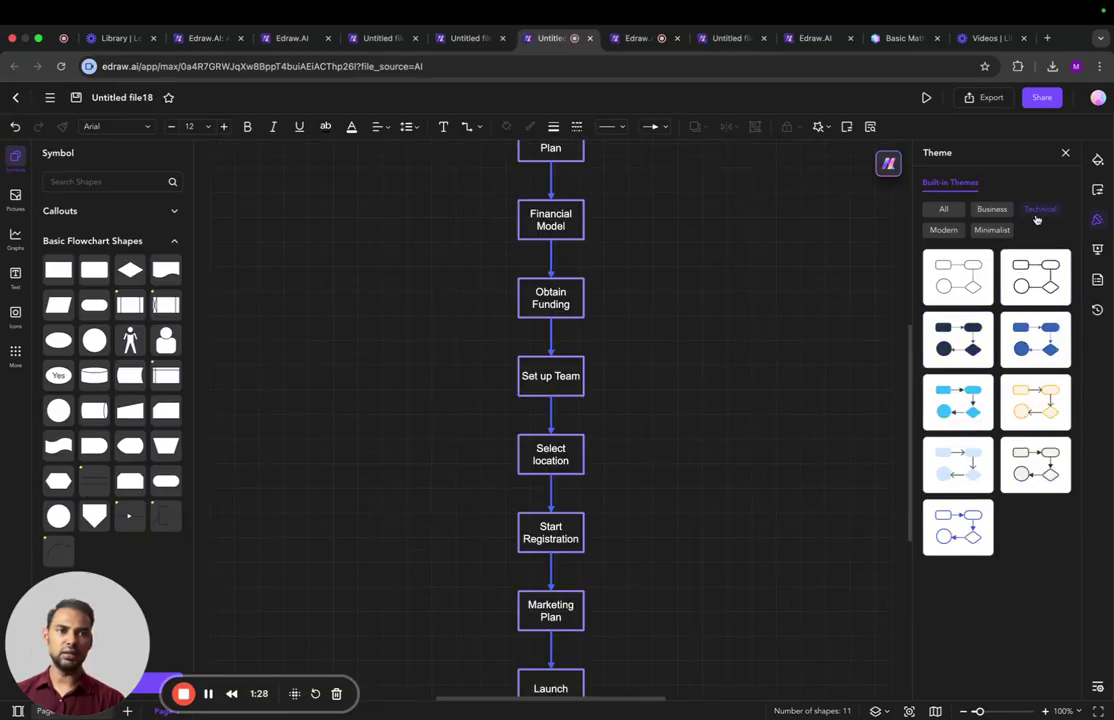
left_click(957, 233)
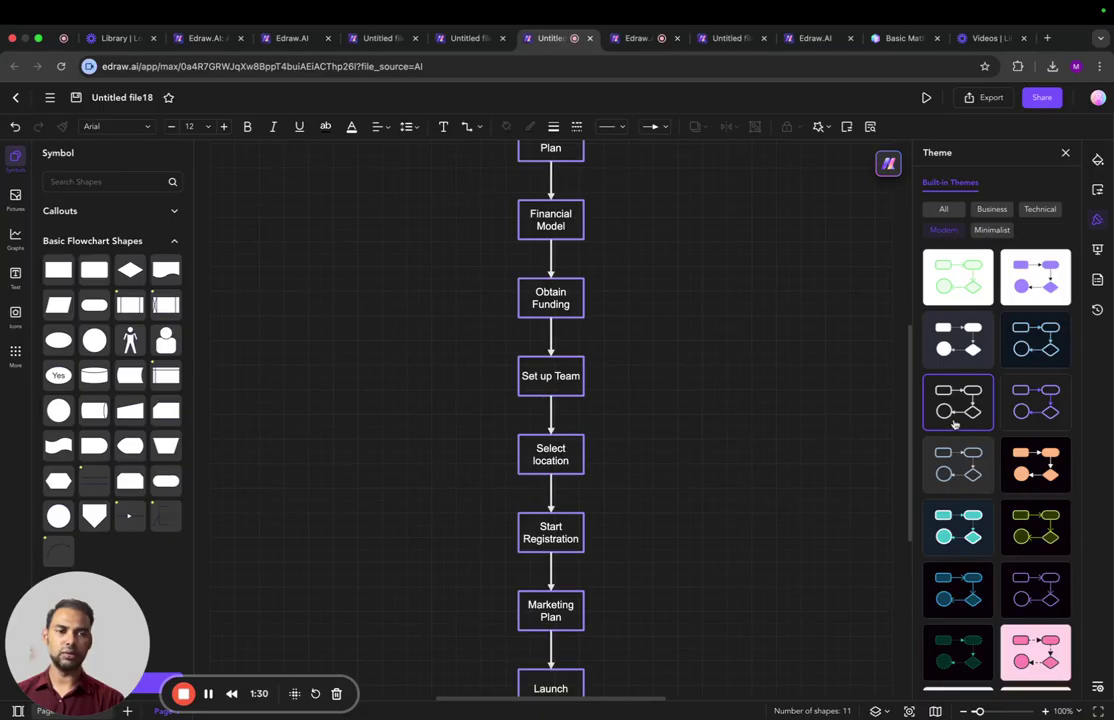
Switch to the AI Diagram Generator tab showing the plant-growth timeline preview
left_click(637, 38)
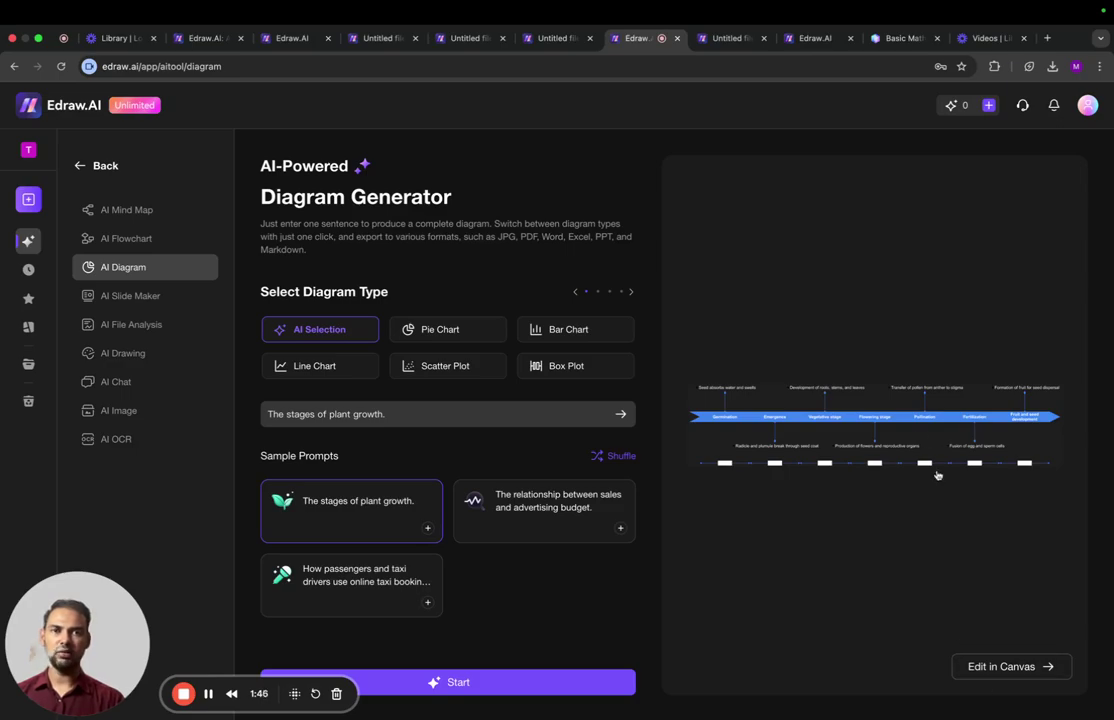
Open the plant-growth timeline in the editor and scroll across its stages
left_click(733, 40)
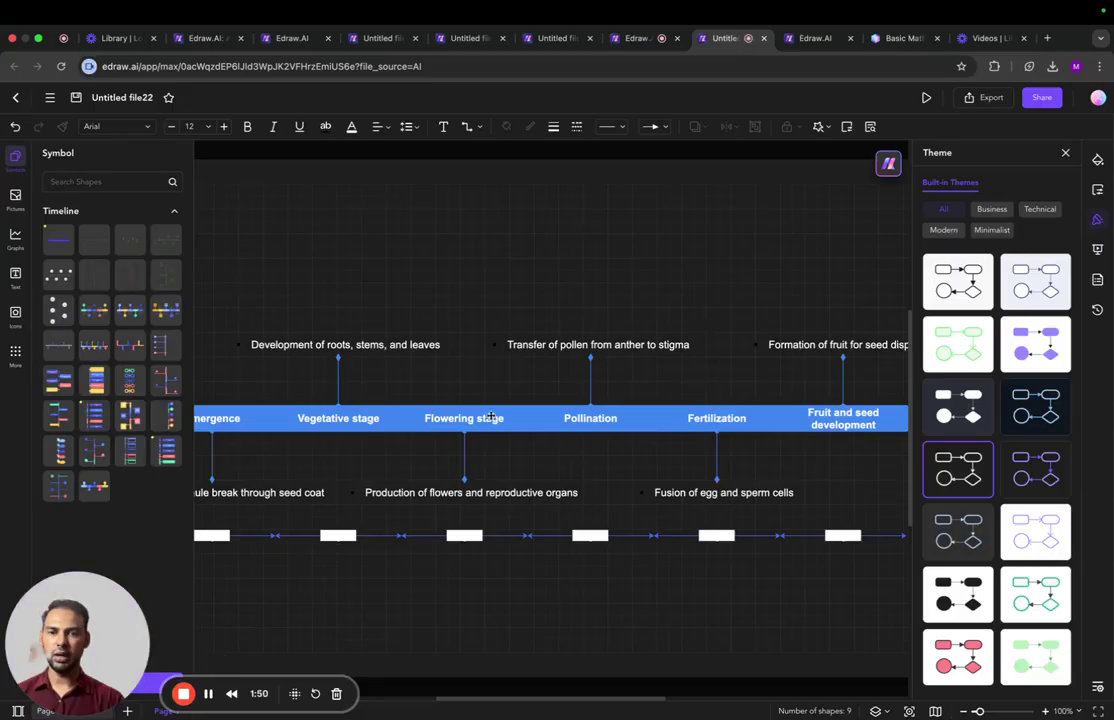
scroll(492, 416, "left", 1)
scroll(494, 415, "left", 1)
scroll(498, 414, "left", 3)
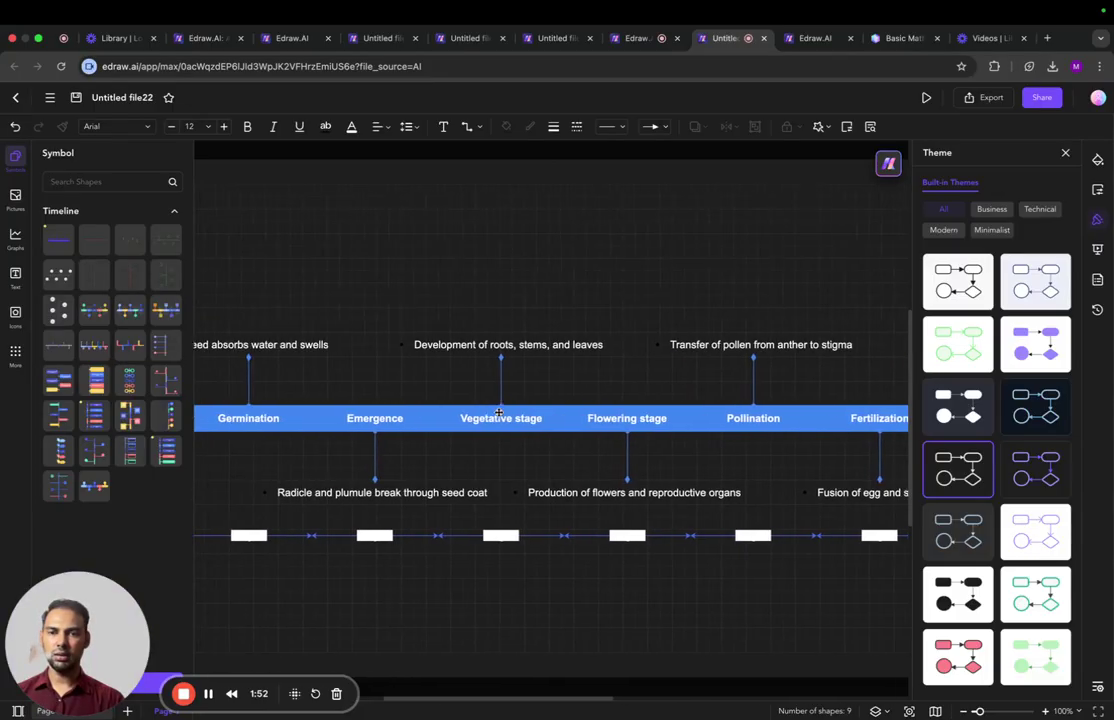
scroll(498, 413, "left", 3)
scroll(498, 413, "left", 4)
scroll(498, 413, "right", 8)
scroll(498, 412, "right", 4)
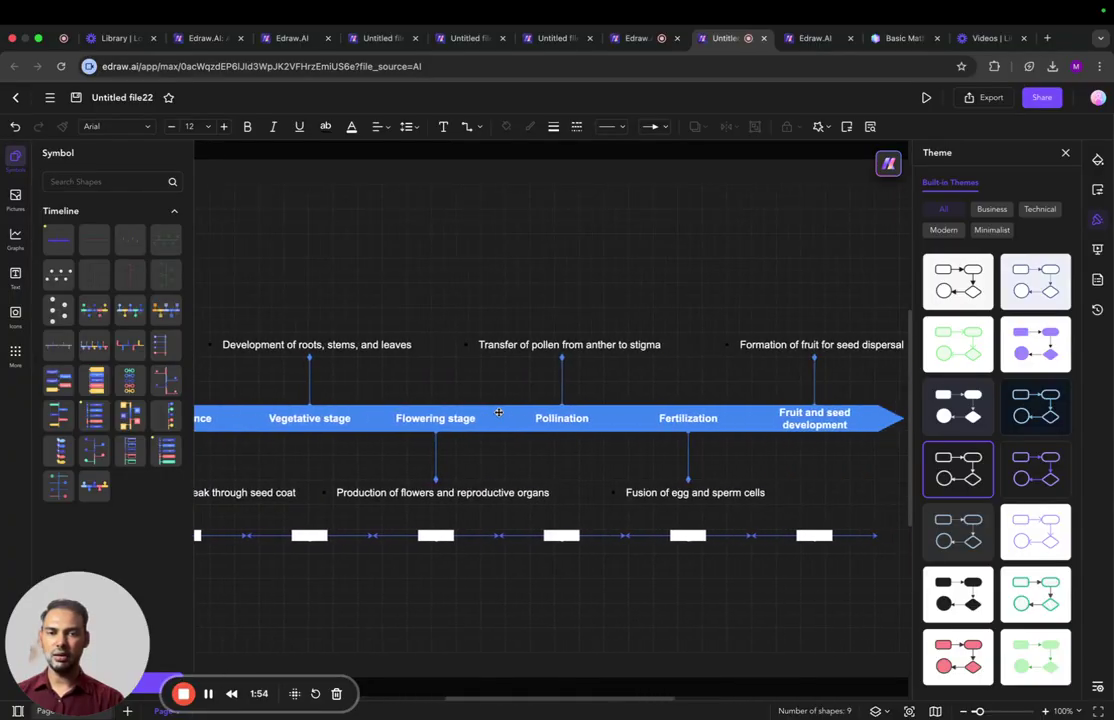
scroll(498, 412, "left", 4)
Revisit the Diagram Generator, then scroll through the timeline's colour themes
left_click(638, 40)
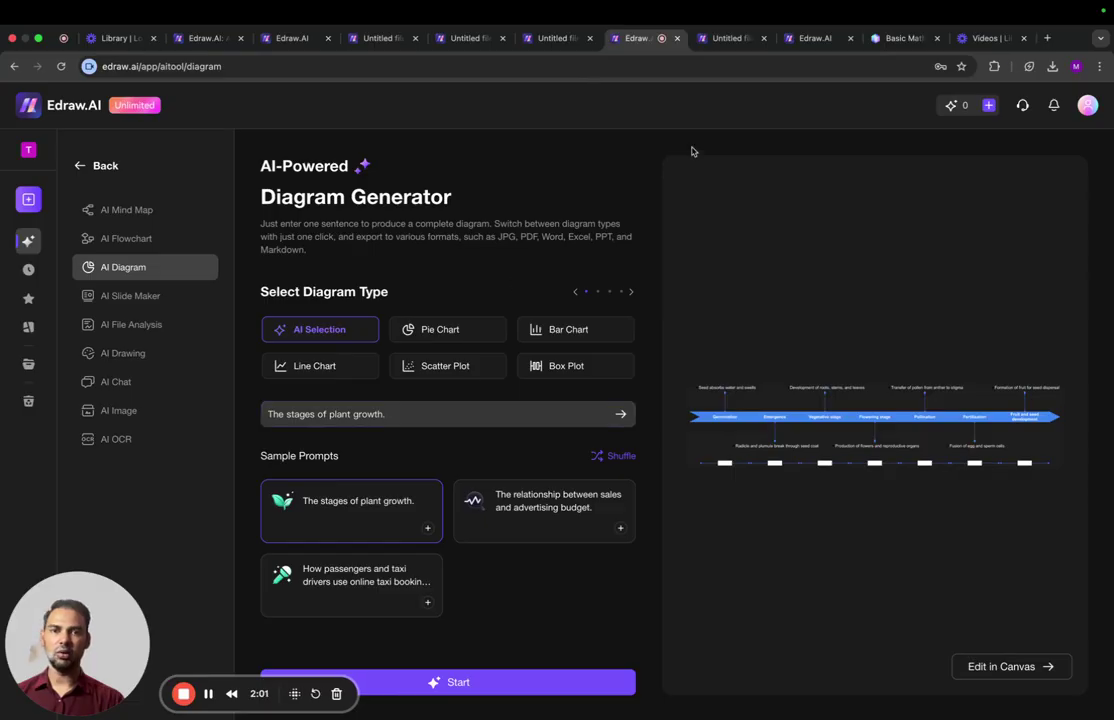
left_click(727, 38)
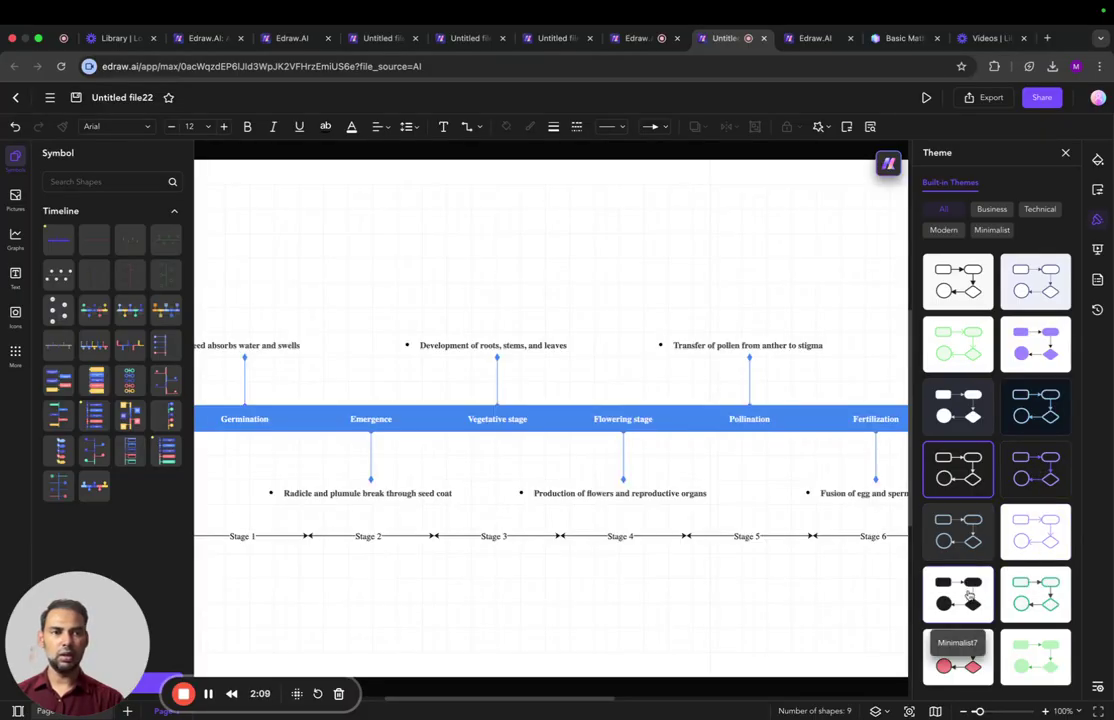
scroll(986, 428, "down", 3)
scroll(986, 430, "down", 1)
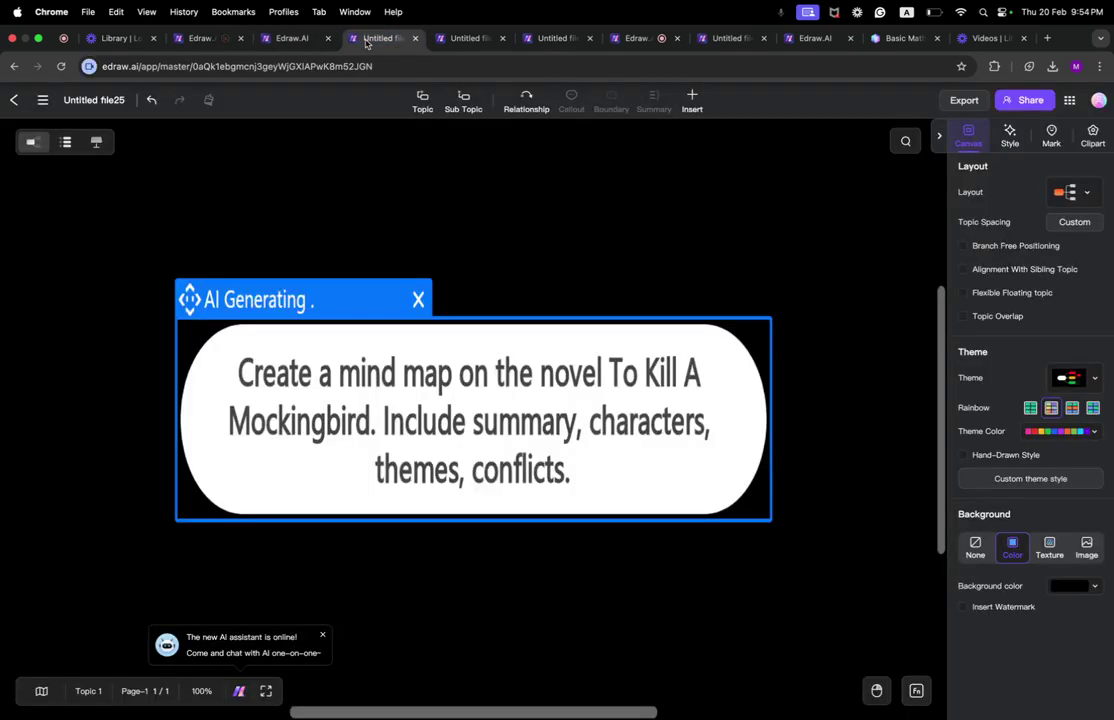
Start the climate-change deck in AI Slide Maker, dismissing the McAfee alert and choosing a PPT style
left_click(298, 40)
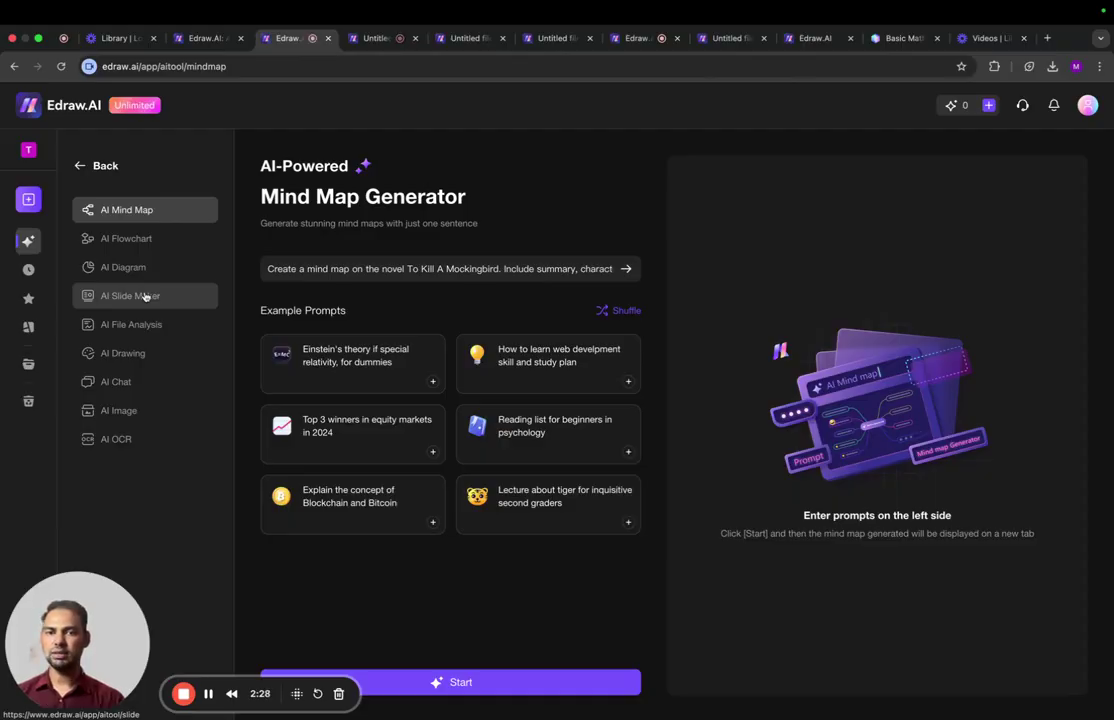
left_click(144, 296)
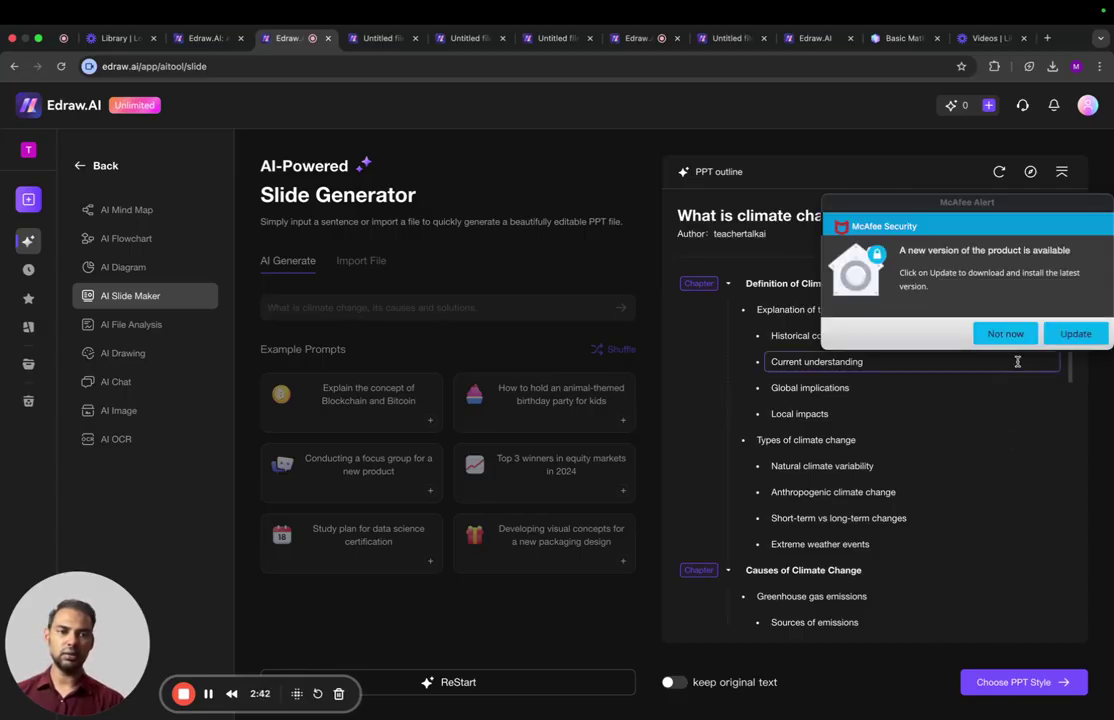
left_click(1004, 333)
left_click(1017, 680)
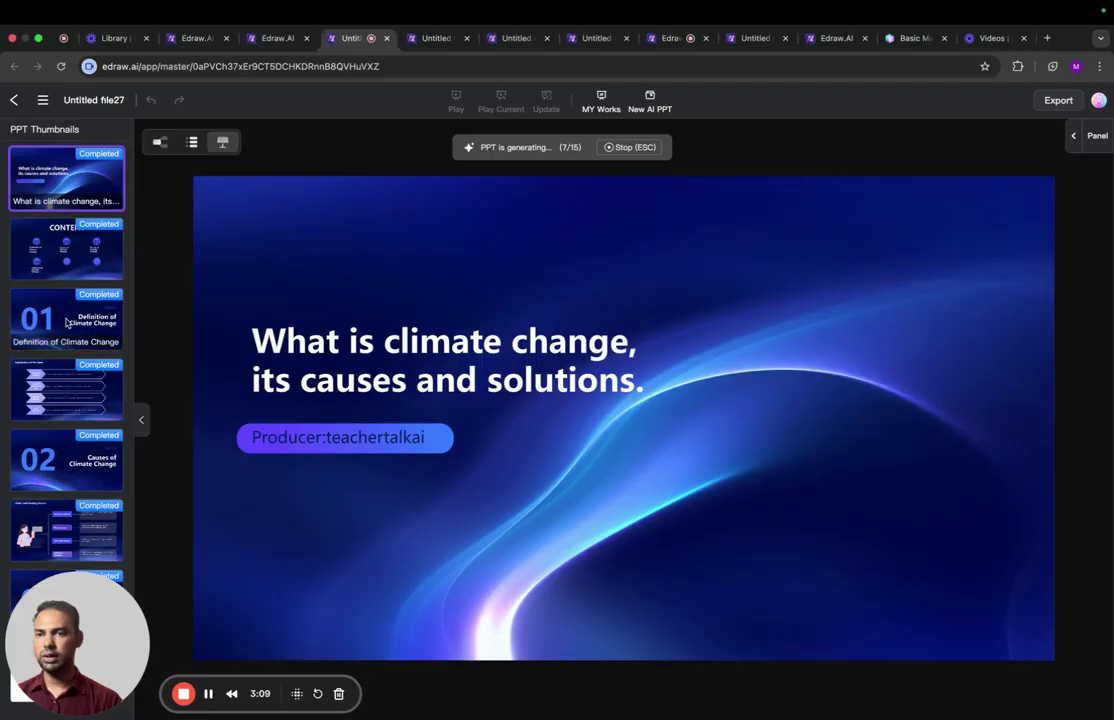
Review the title, Content, Definition, Explanation and Types of climate change slides
left_click(67, 322)
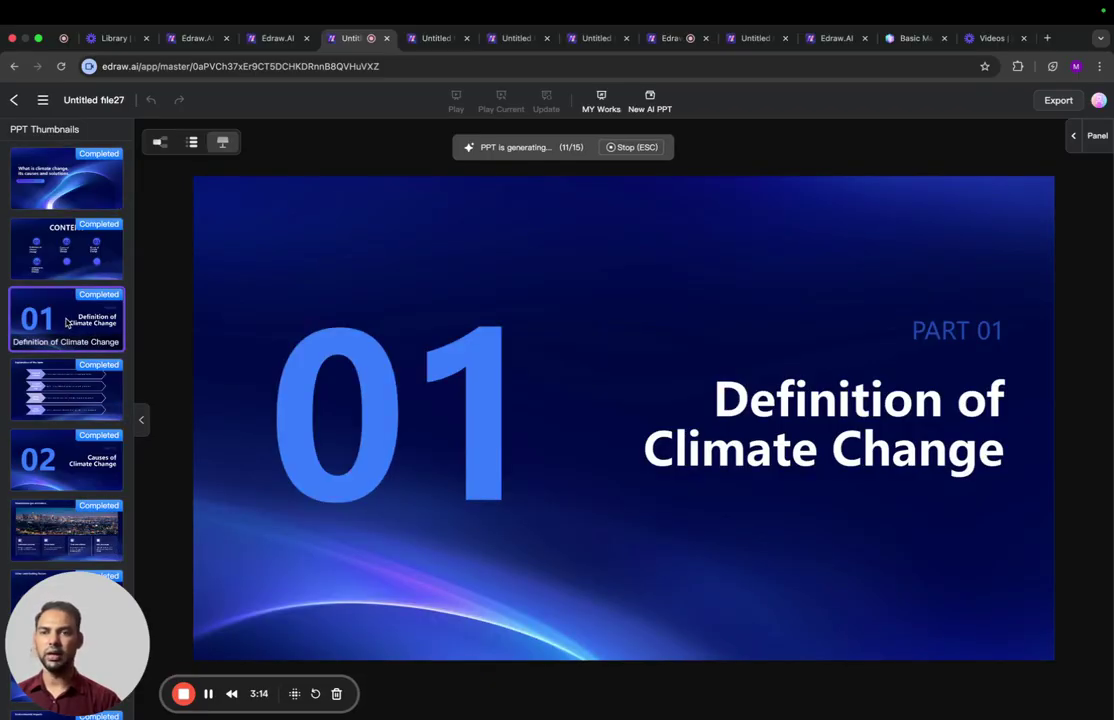
left_click(67, 250)
left_click(80, 195)
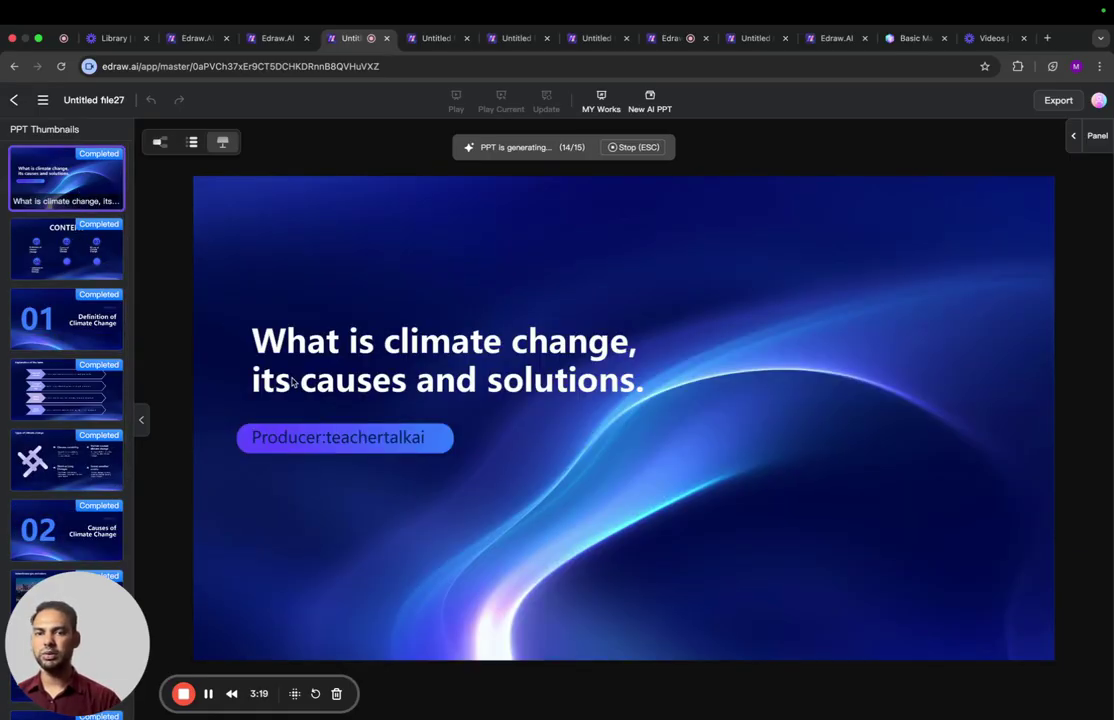
left_click(42, 248)
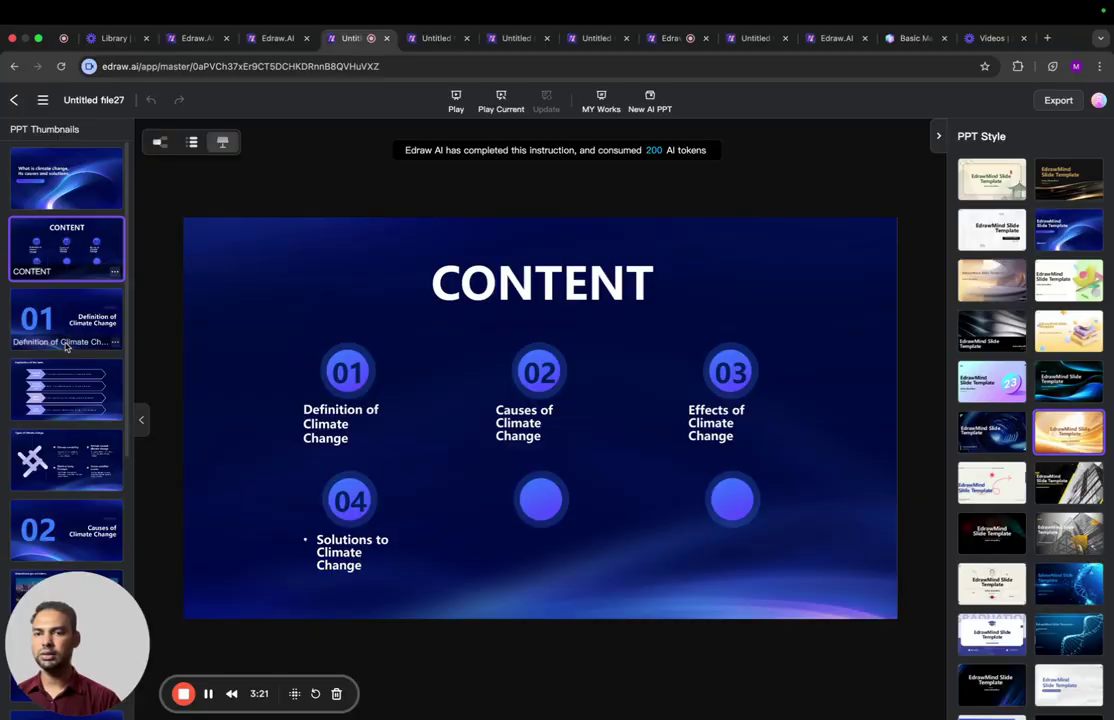
left_click(76, 312)
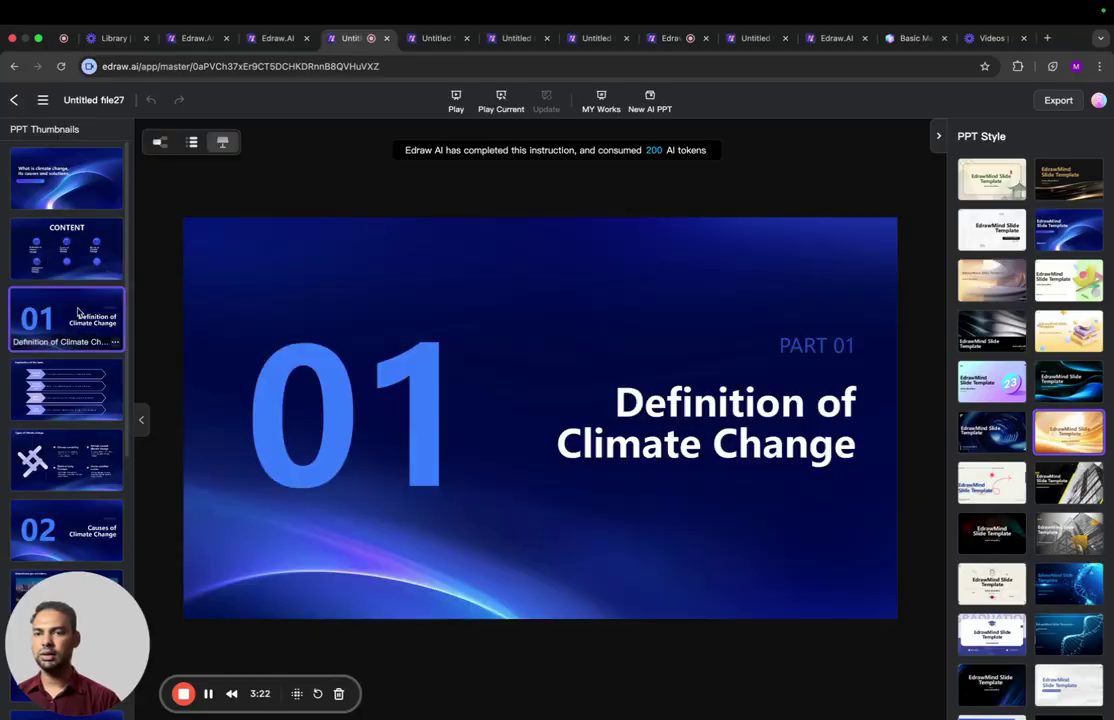
left_click(67, 385)
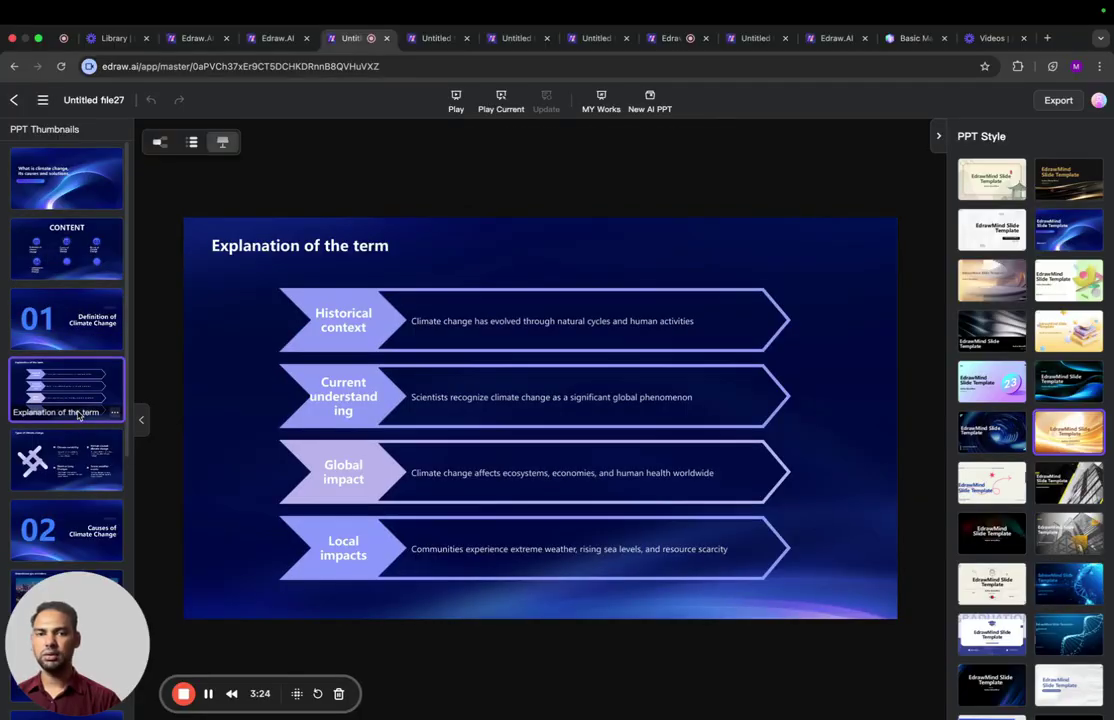
left_click(90, 466)
Continue to the Greenhouse gas emissions, Societal impacts and Mitigation strategies slides
scroll(96, 573, "down", 5)
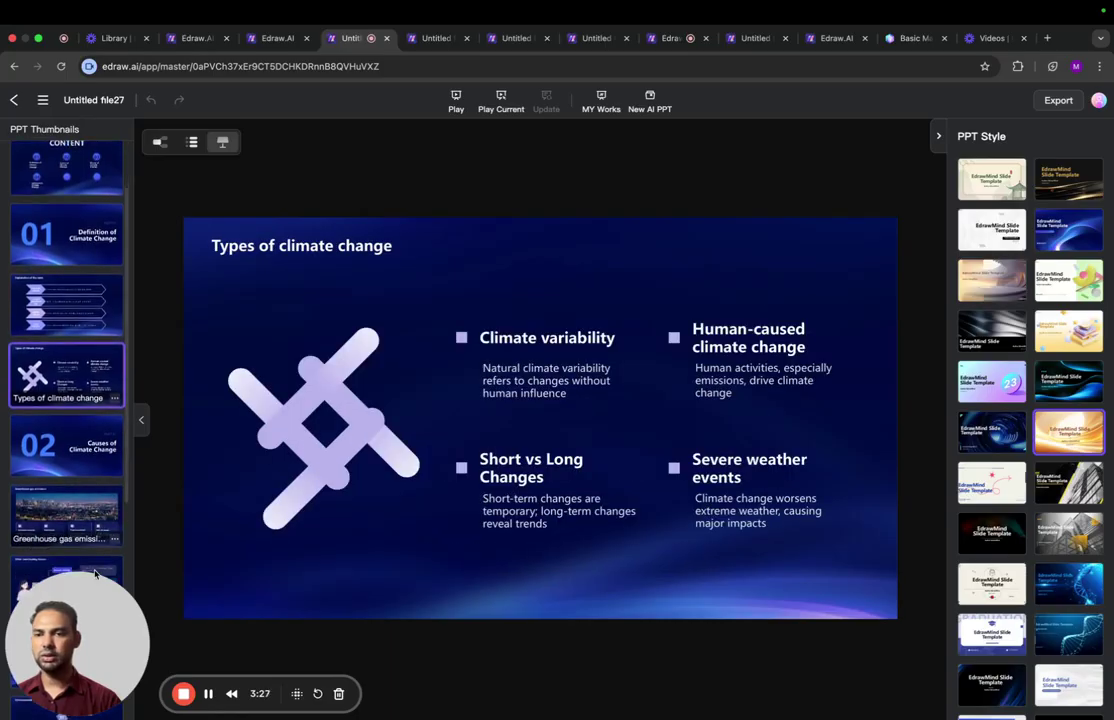
left_click(96, 416)
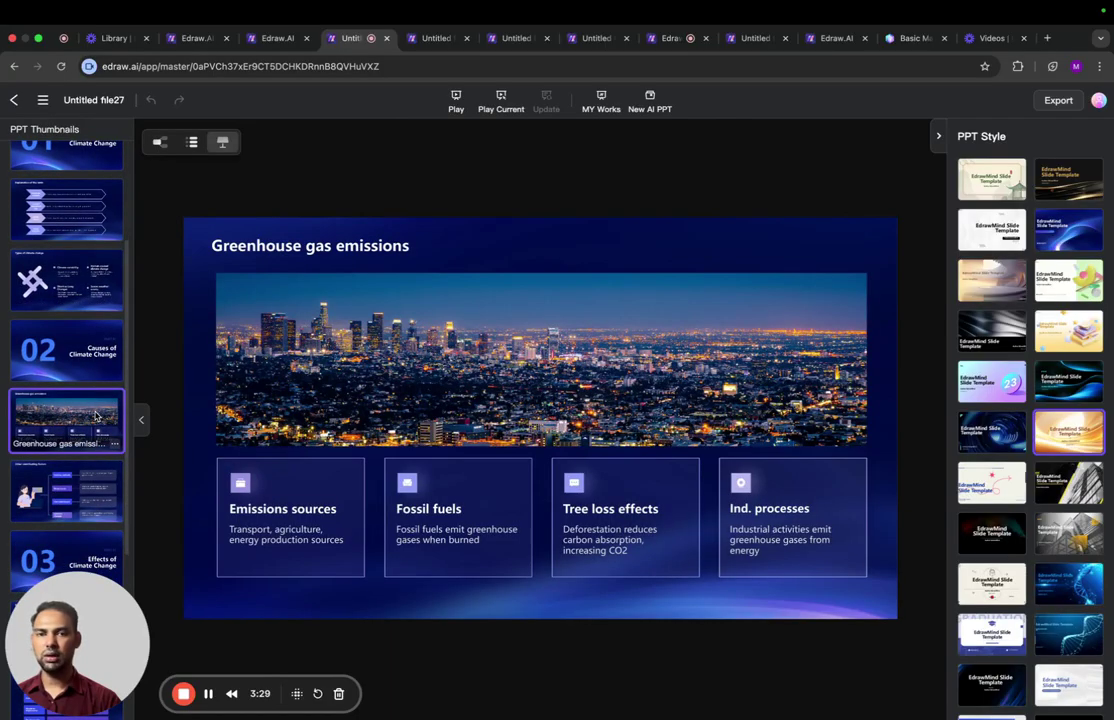
scroll(90, 450, "down", 4)
left_click(90, 474)
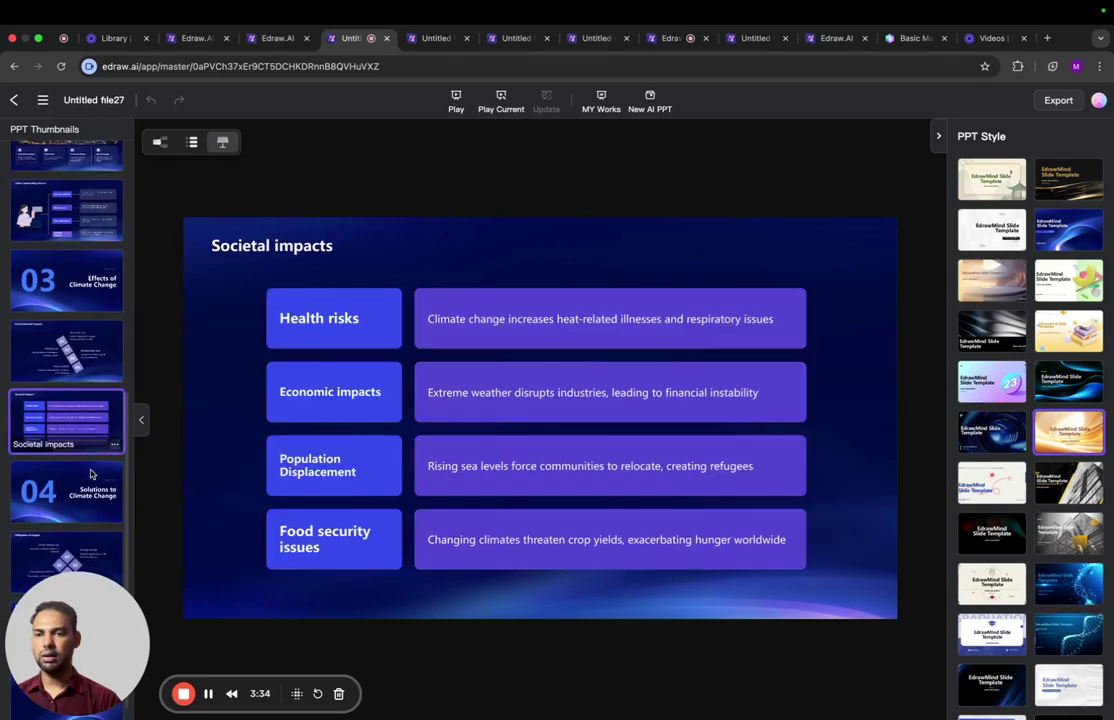
scroll(90, 474, "down", 1)
left_click(100, 550)
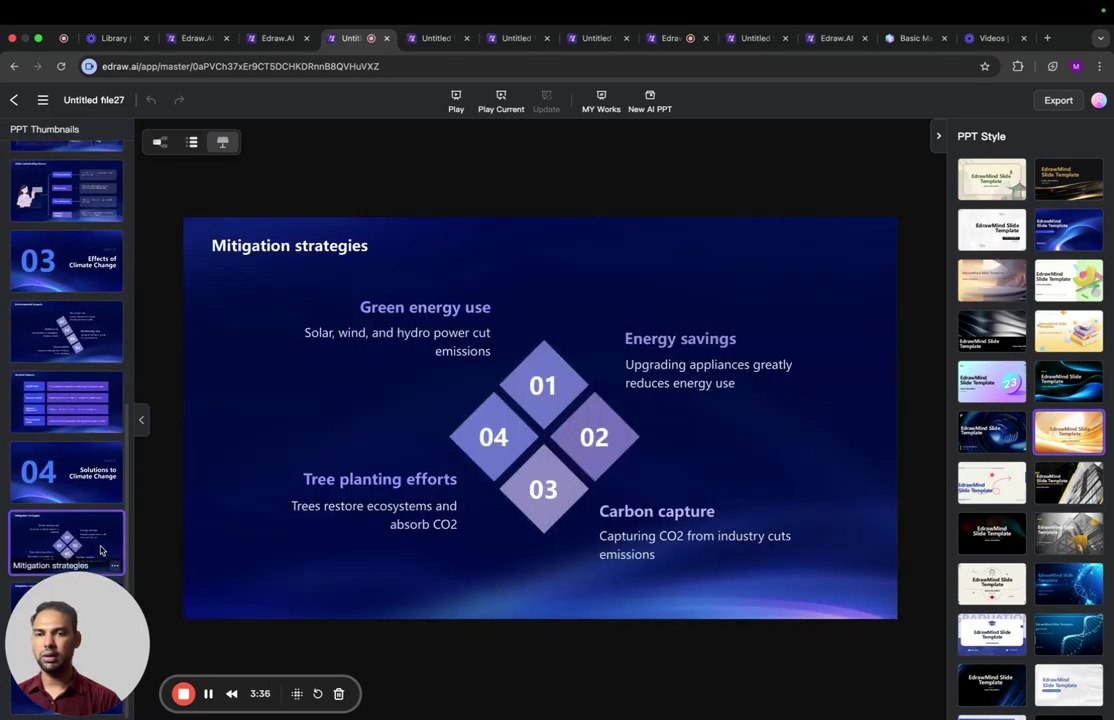
Look at the deck's PPT export options, cancel, and return to the slide-template gallery
left_click(1052, 102)
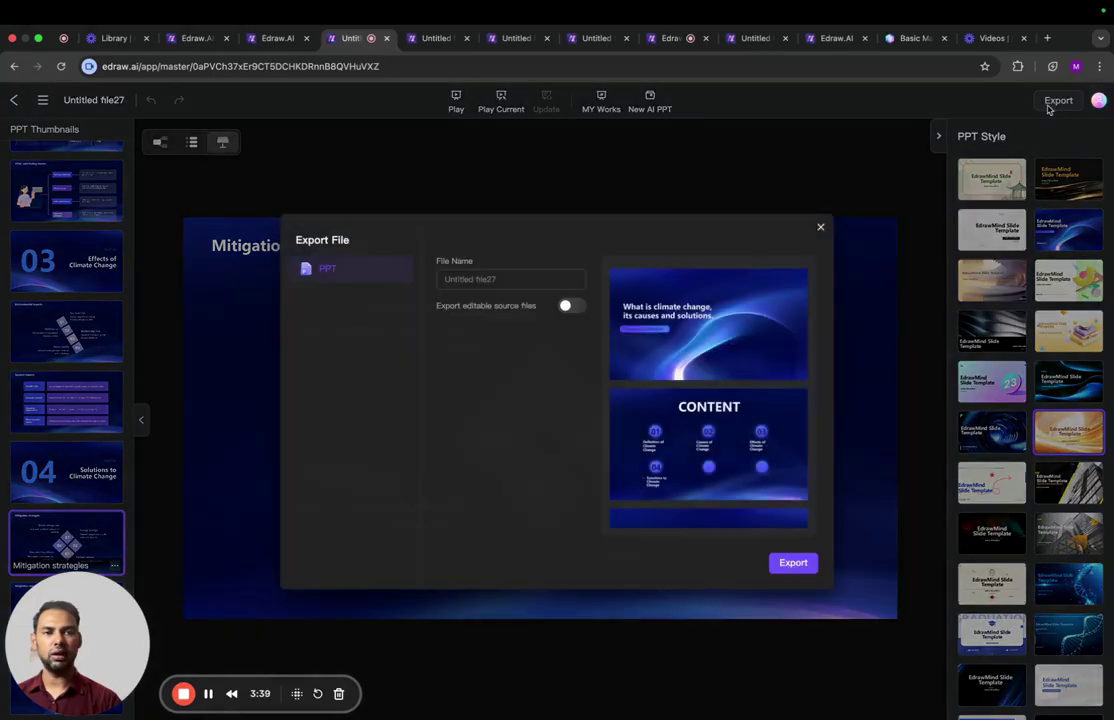
left_click(820, 228)
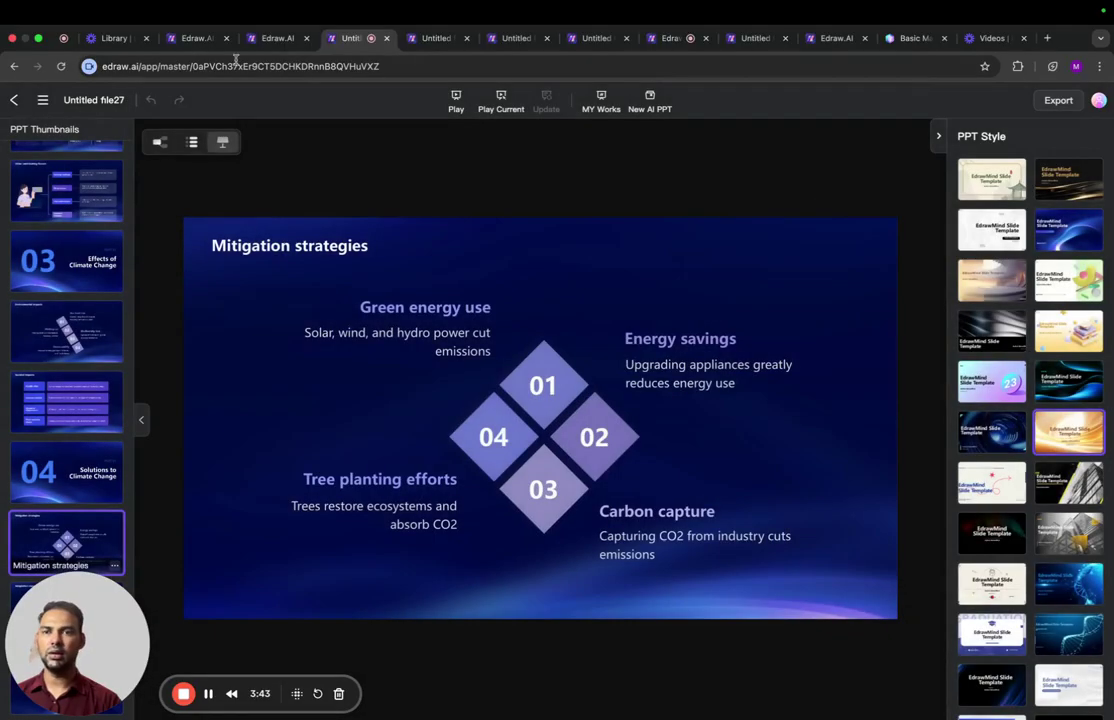
left_click(272, 40)
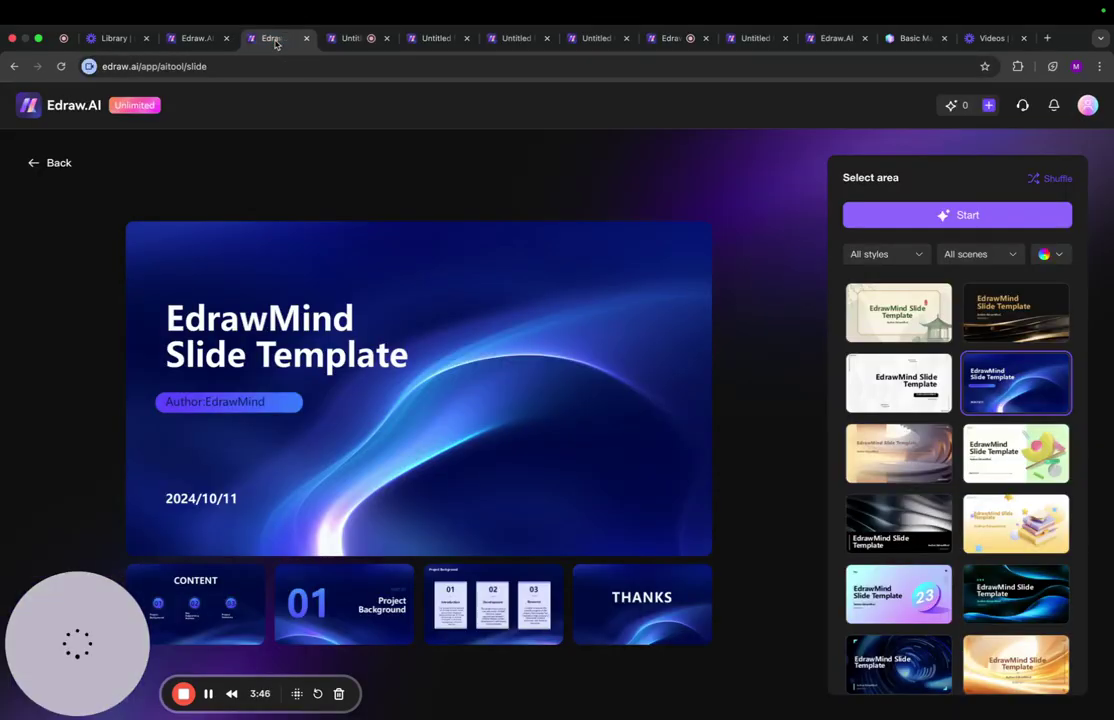
Leave the slide-template gallery via Back
left_click(36, 162)
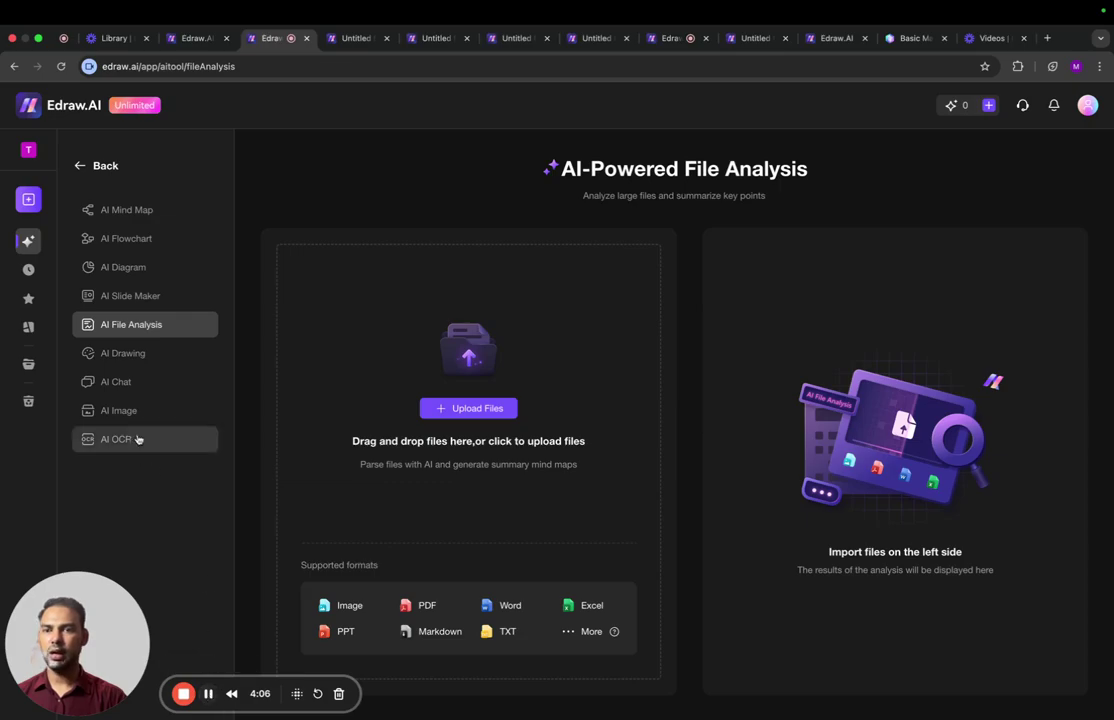
Open AI Drawing and enter 'Climate Change' as the image prompt, correcting the typo
left_click(138, 357)
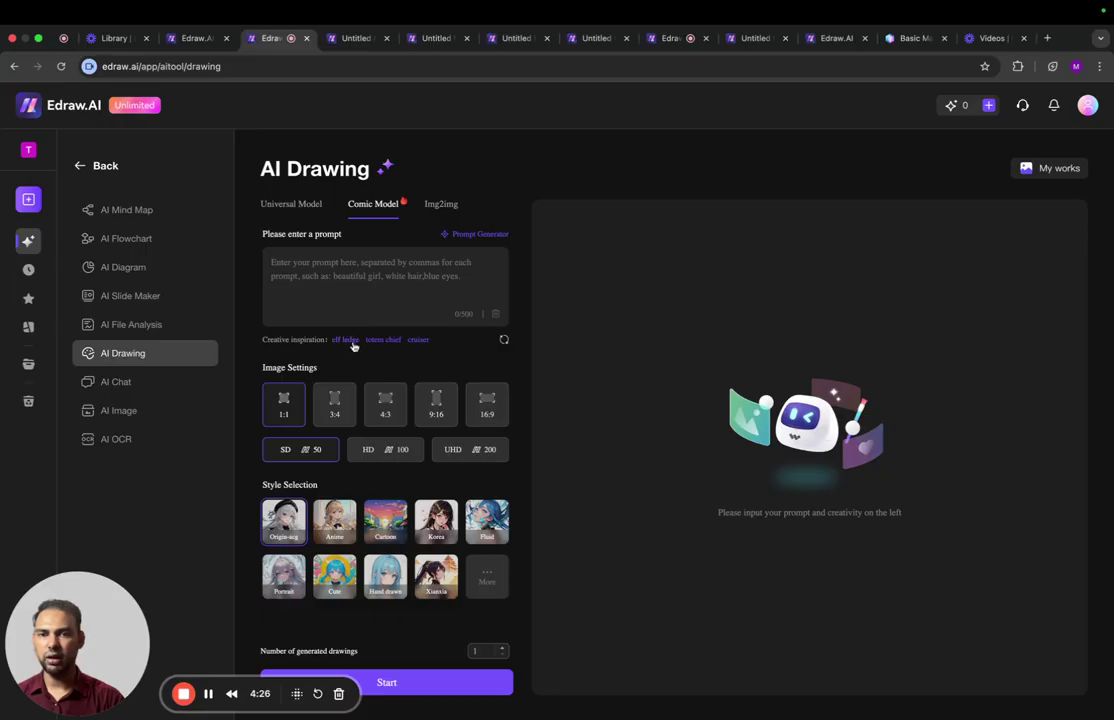
left_click(369, 278)
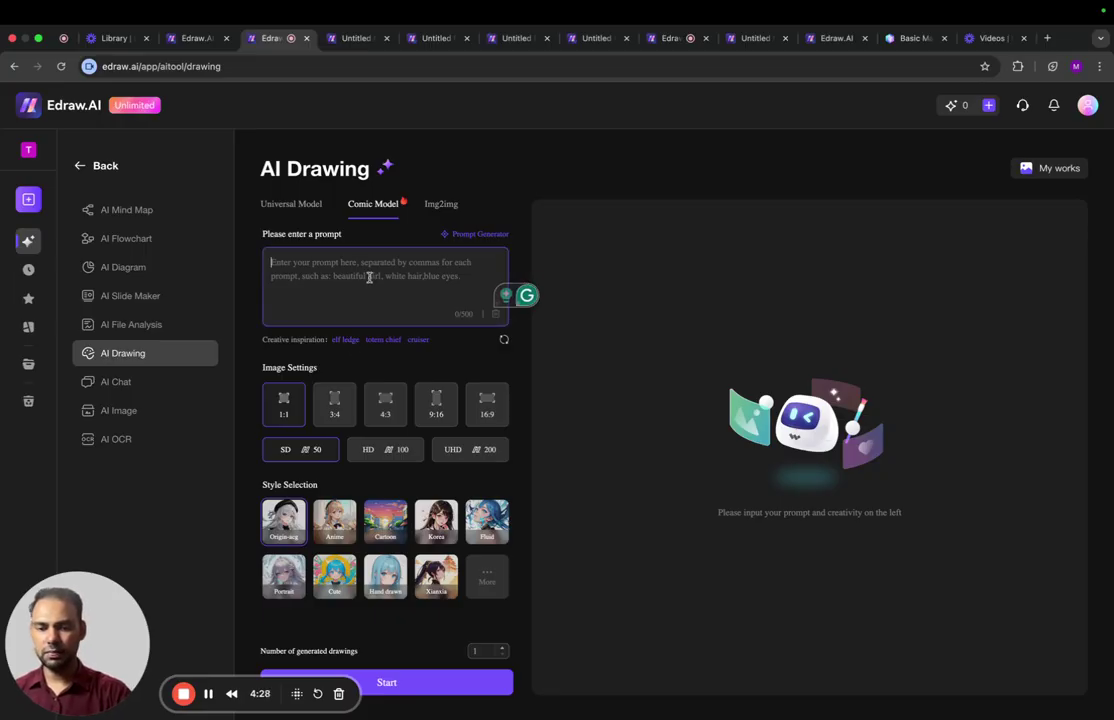
type("Climarte")
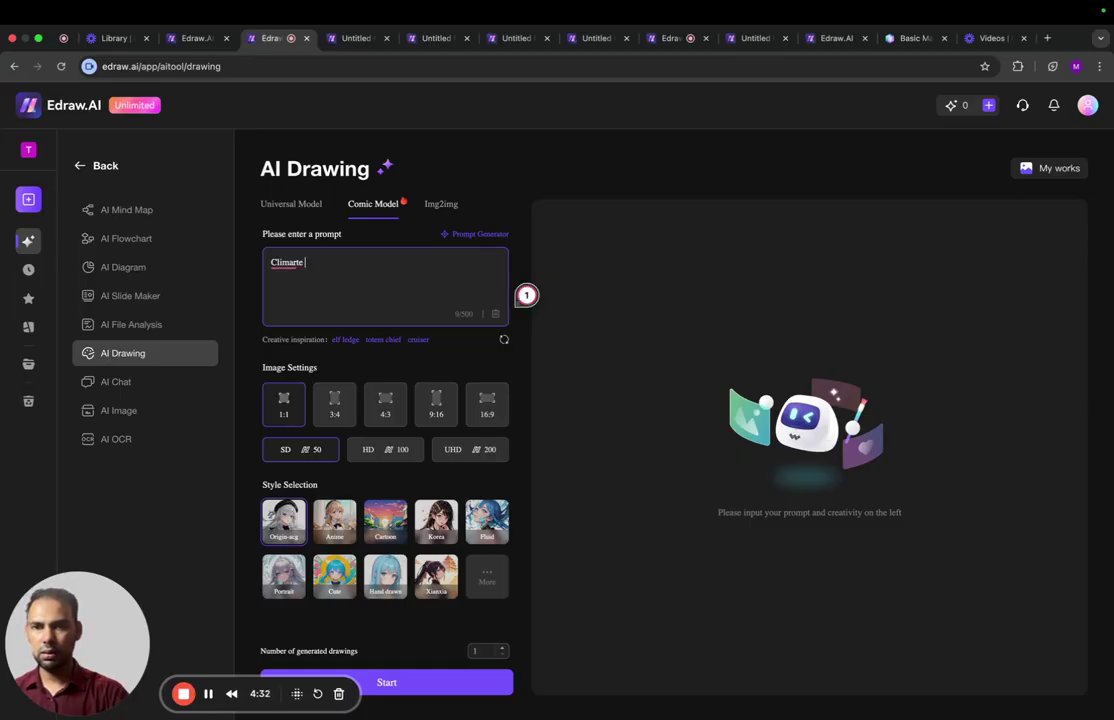
type(" Ch")
key("BackSpace")
key("BackSpace")
key("BackSpace")
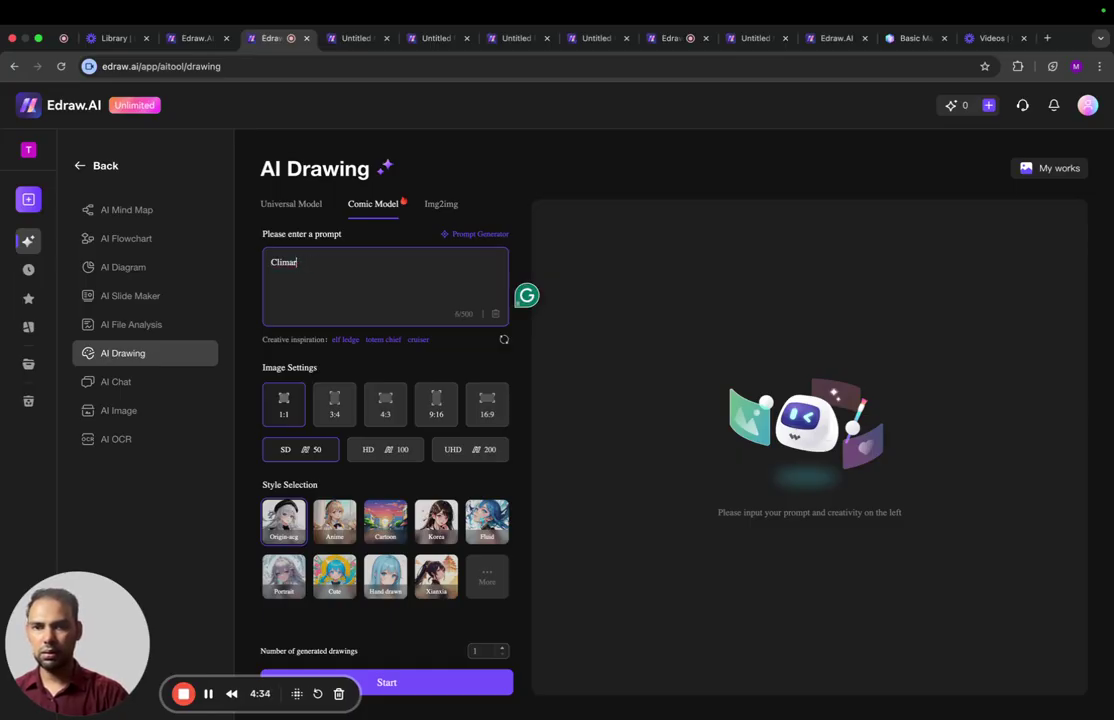
key("BackSpace")
type("te Chang")
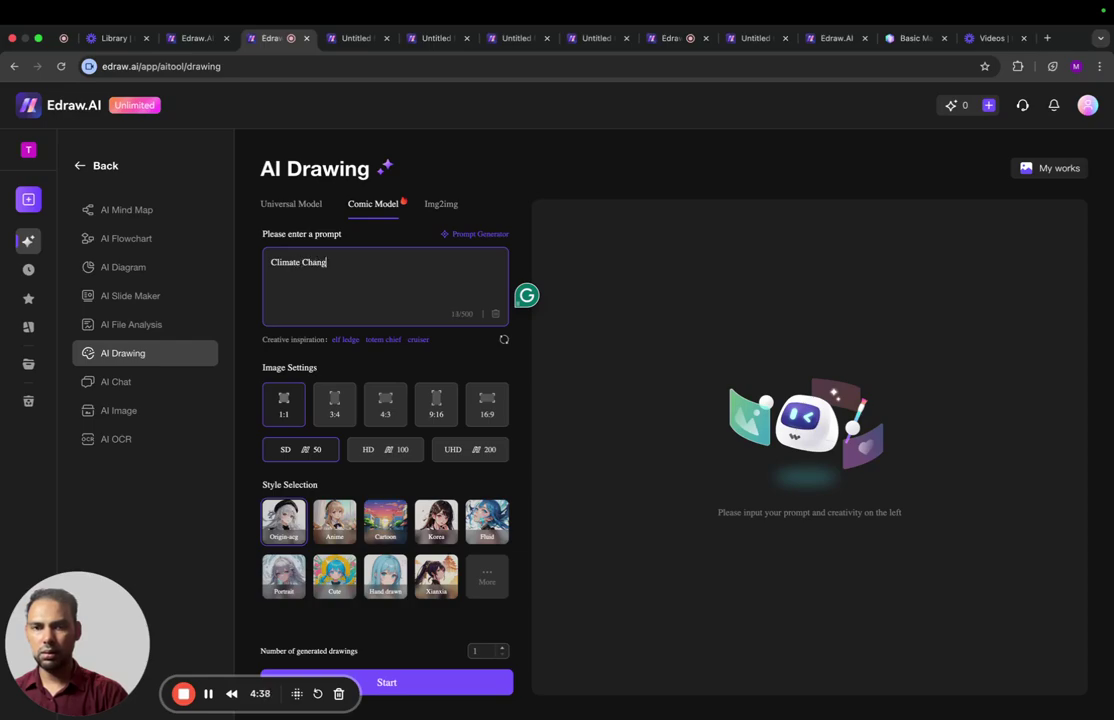
type("e")
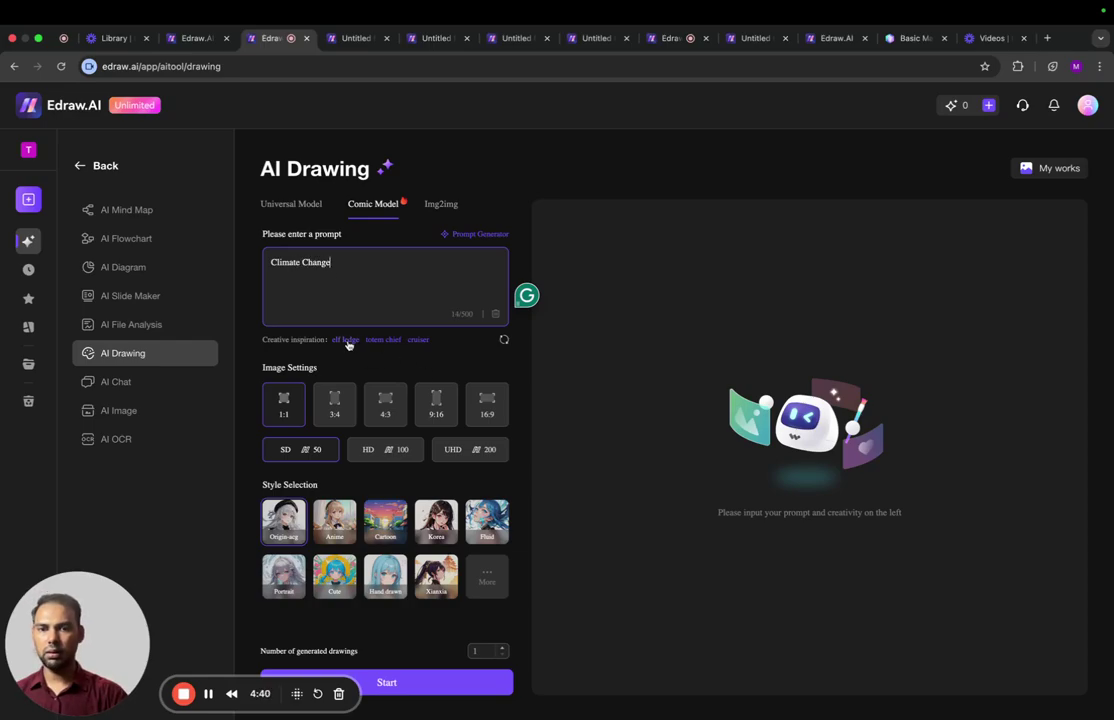
Generate a Landscape-style 'Climate Change' image with the Universal Model
left_click(304, 206)
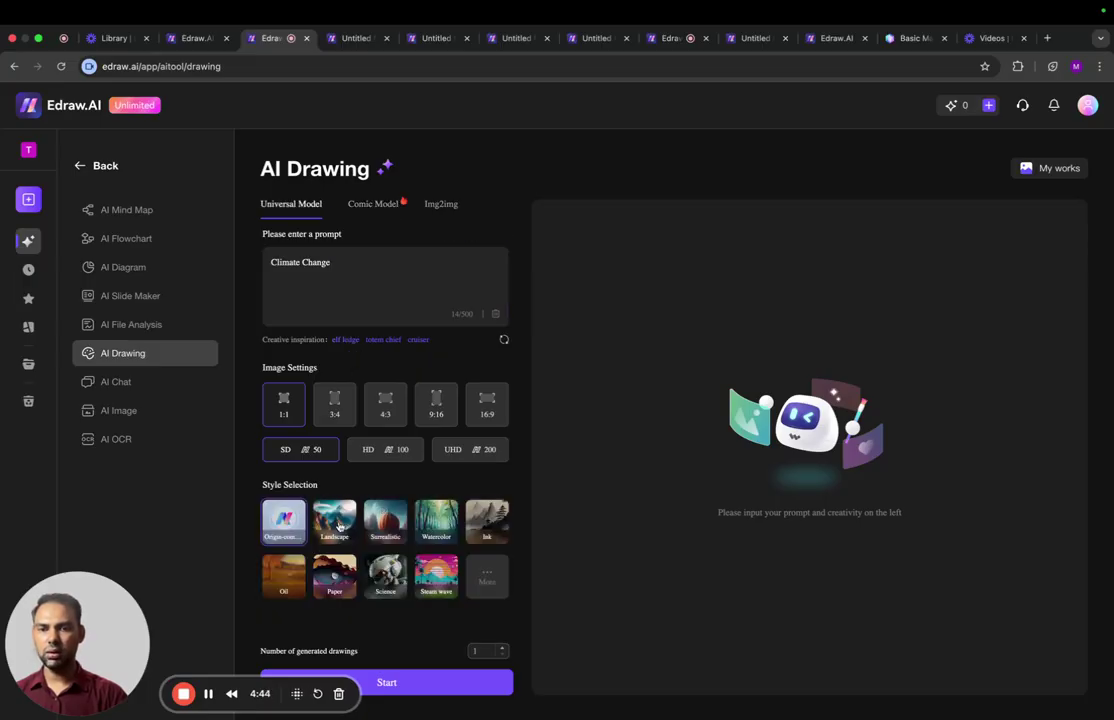
left_click(334, 520)
left_click(401, 687)
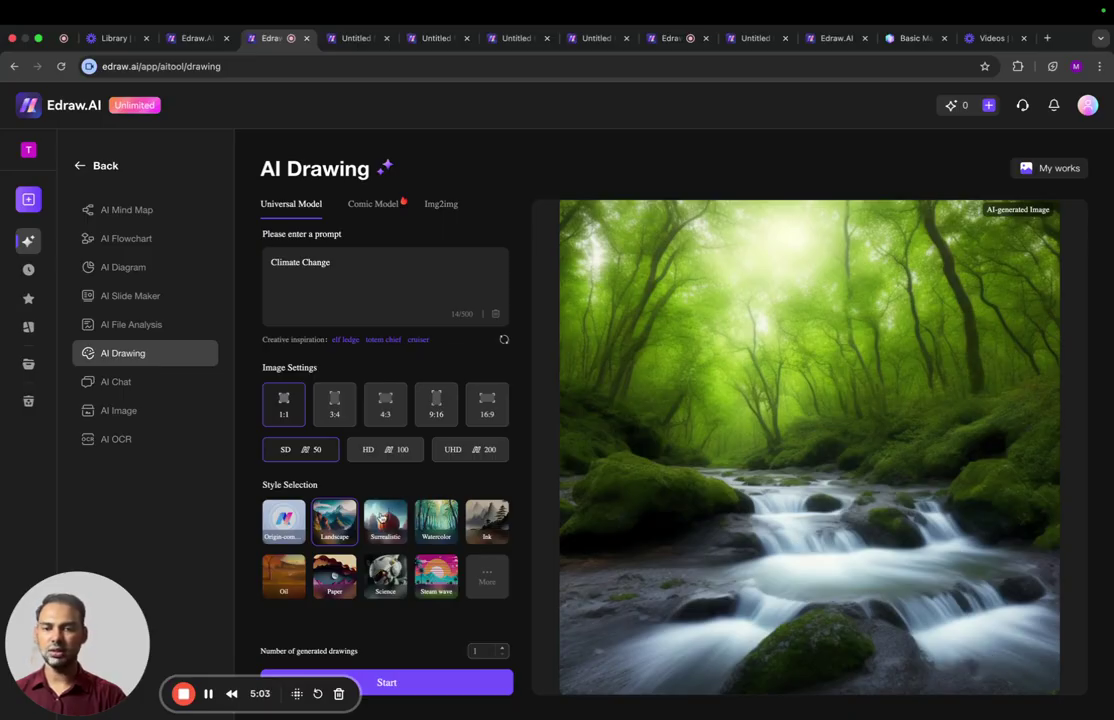
Regenerate the Climate Change image using the Surrealistic style
left_click(381, 518)
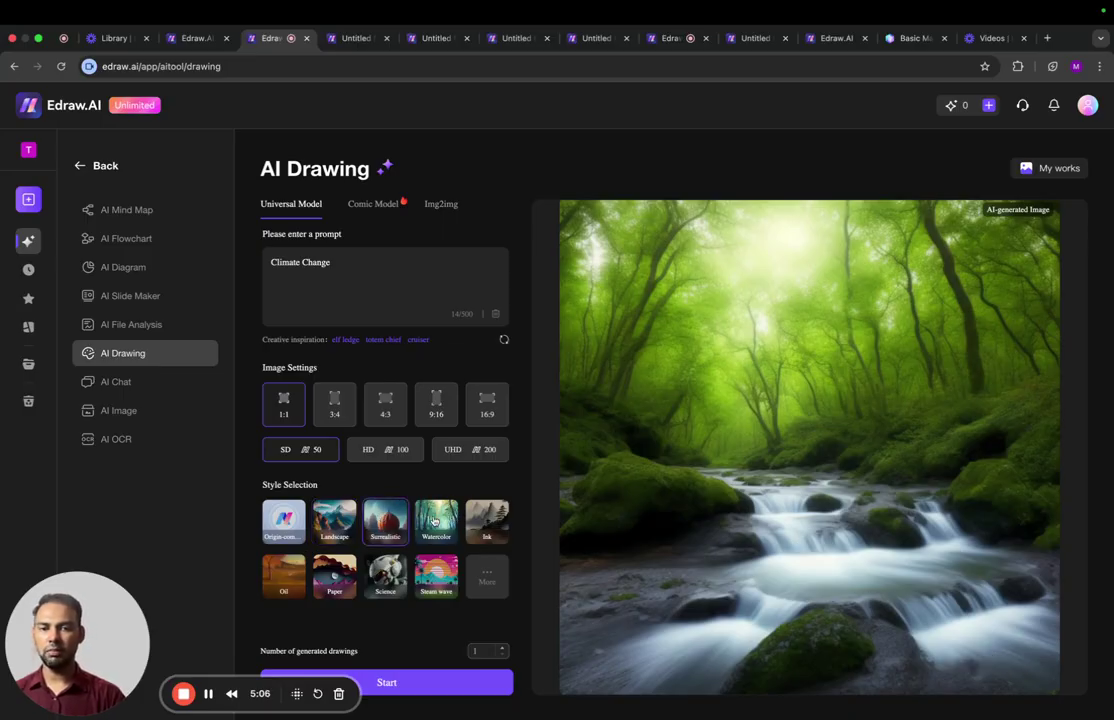
left_click(404, 684)
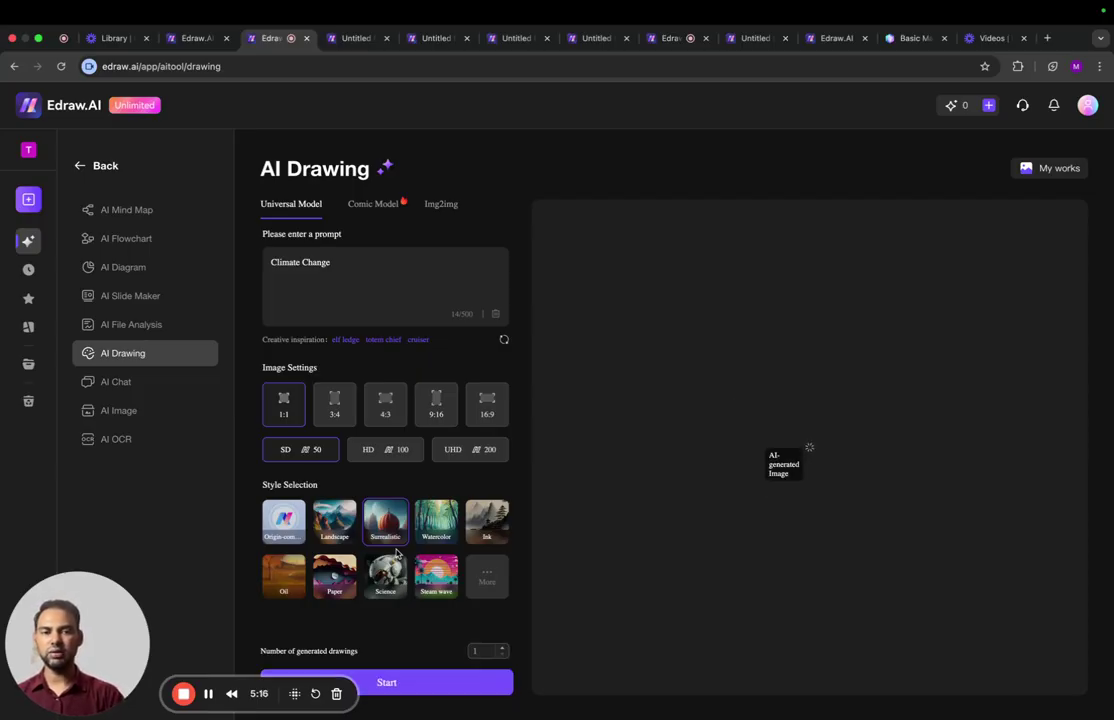
mouse_move(752, 435)
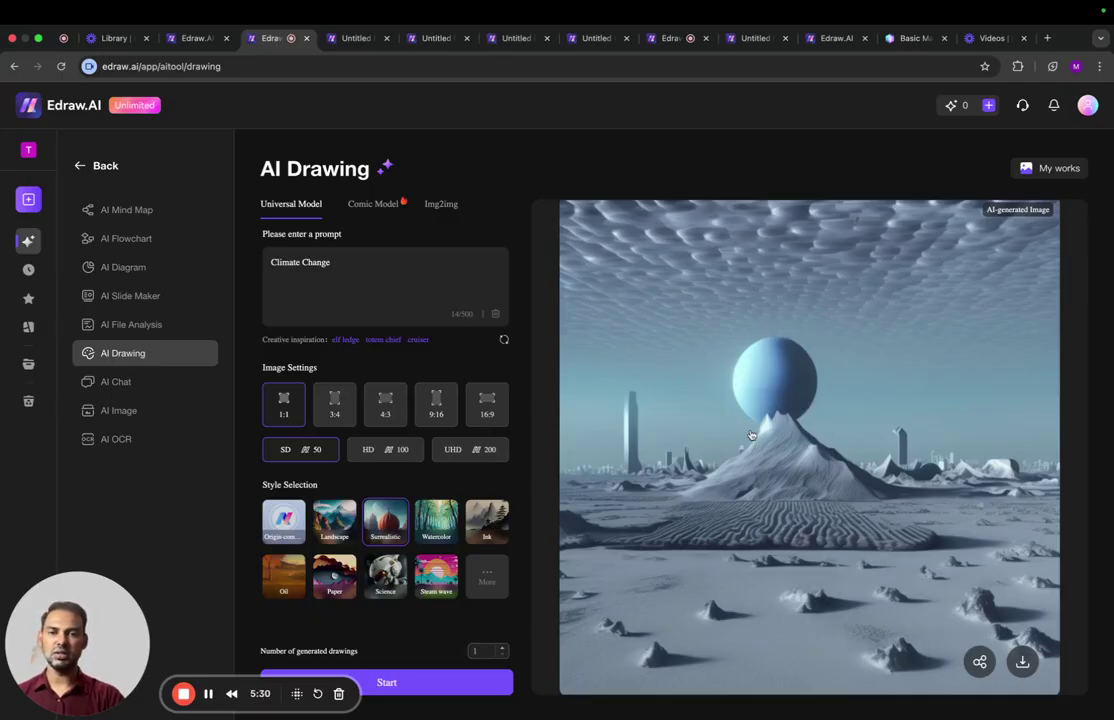
In AI Chat, ask the sample question about the most ridiculous NBA moments
left_click(115, 383)
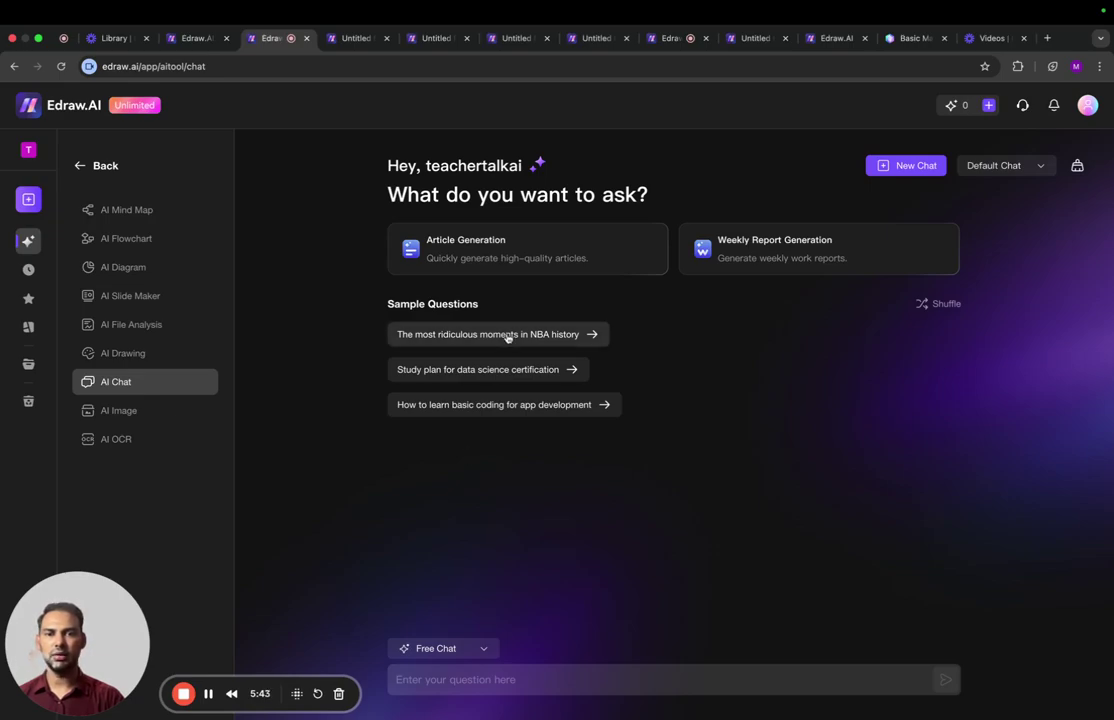
left_click(575, 337)
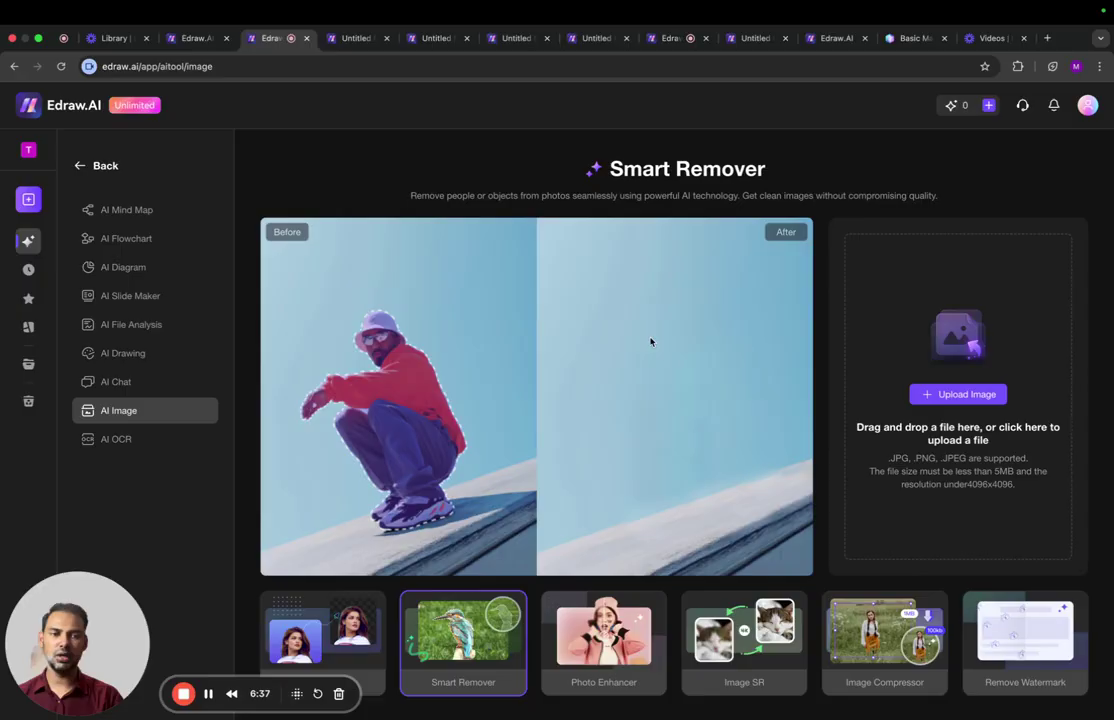
Switch from Smart Remover to the Image SR upscaling tool
left_click(724, 651)
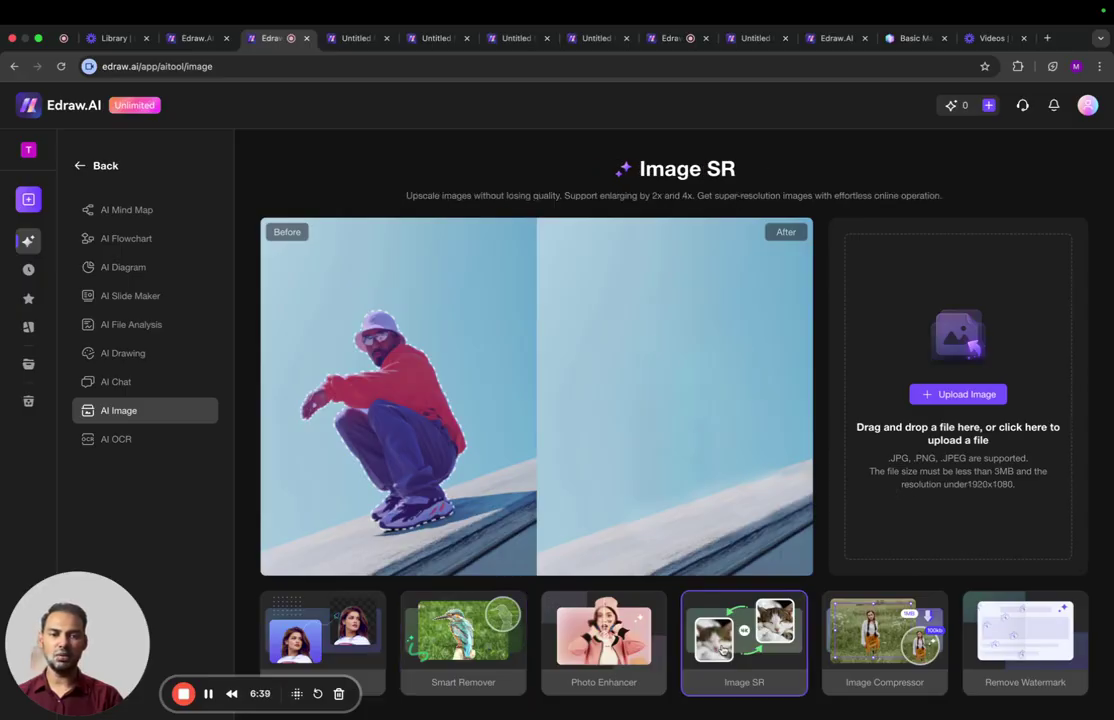